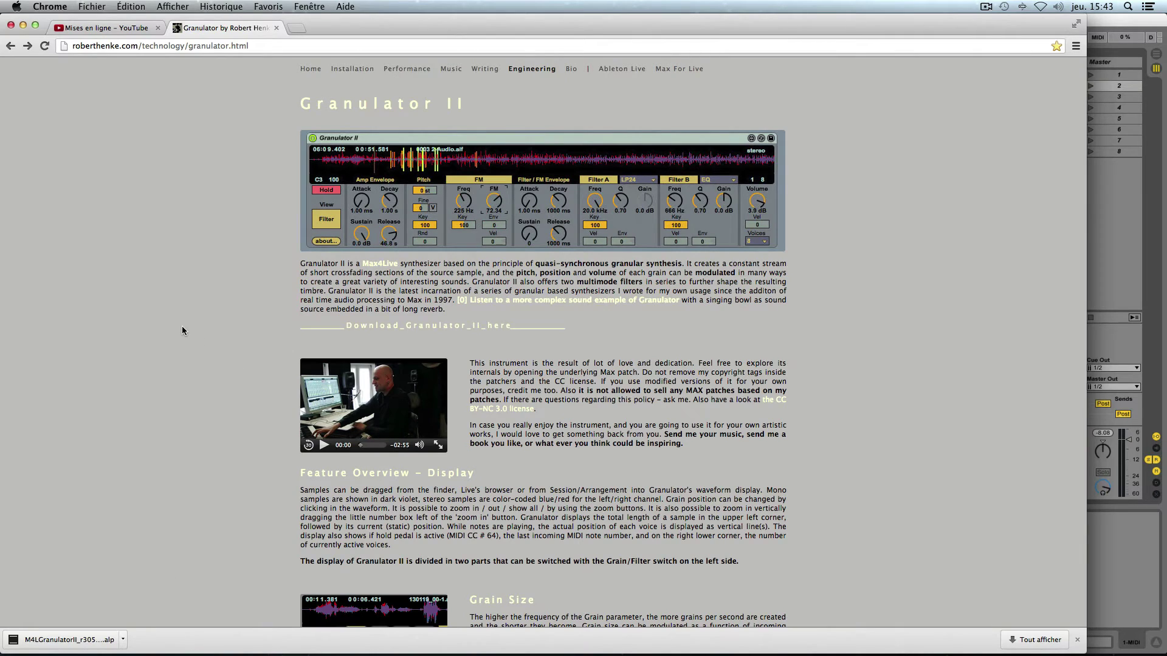
# Step: Switch to Ableton Live and load the DarknessFalls.adv preset from the M4L Granulator II pack's Presets folder
pyautogui.press('super+Tab')
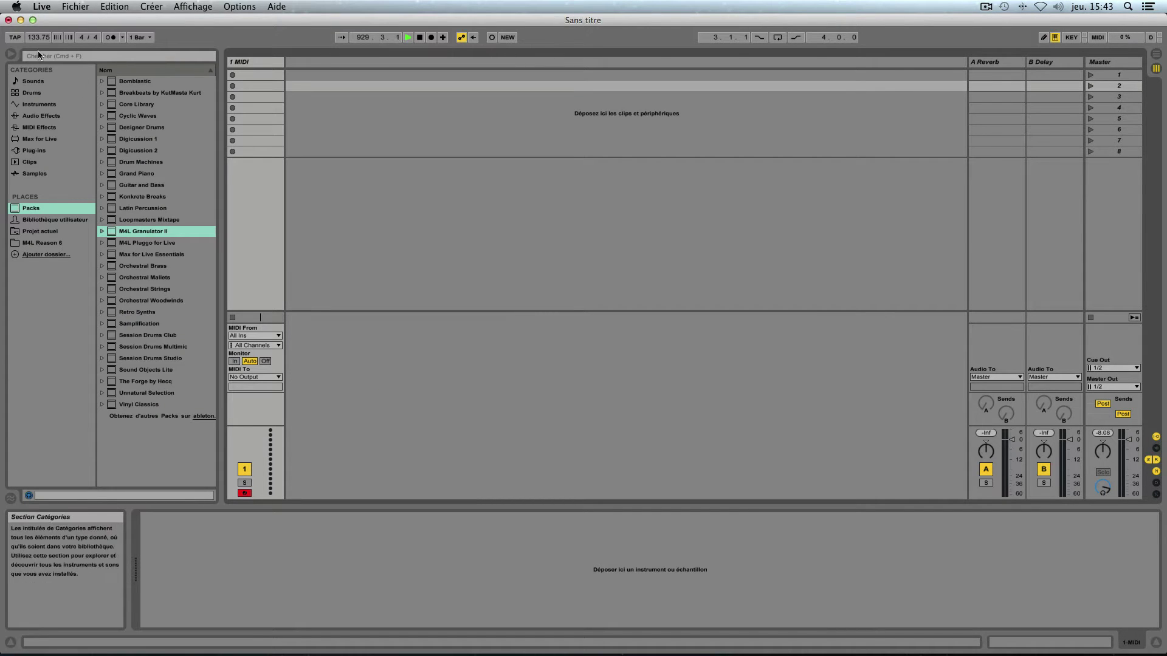
pyautogui.click(33, 20)
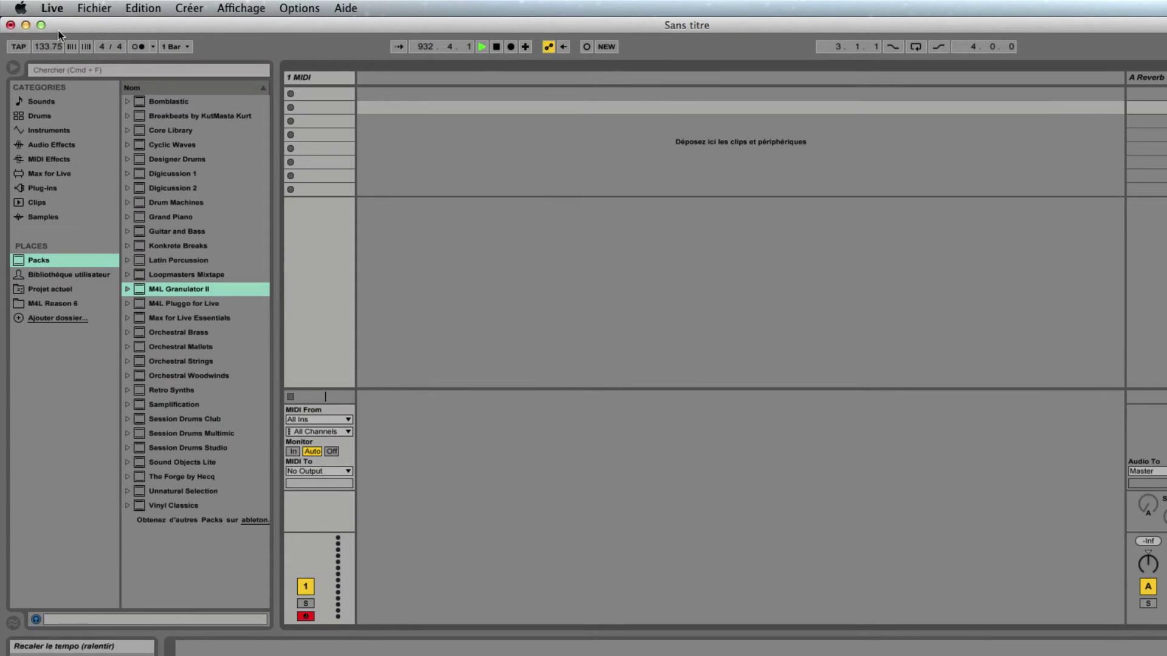
pyautogui.click(40, 25)
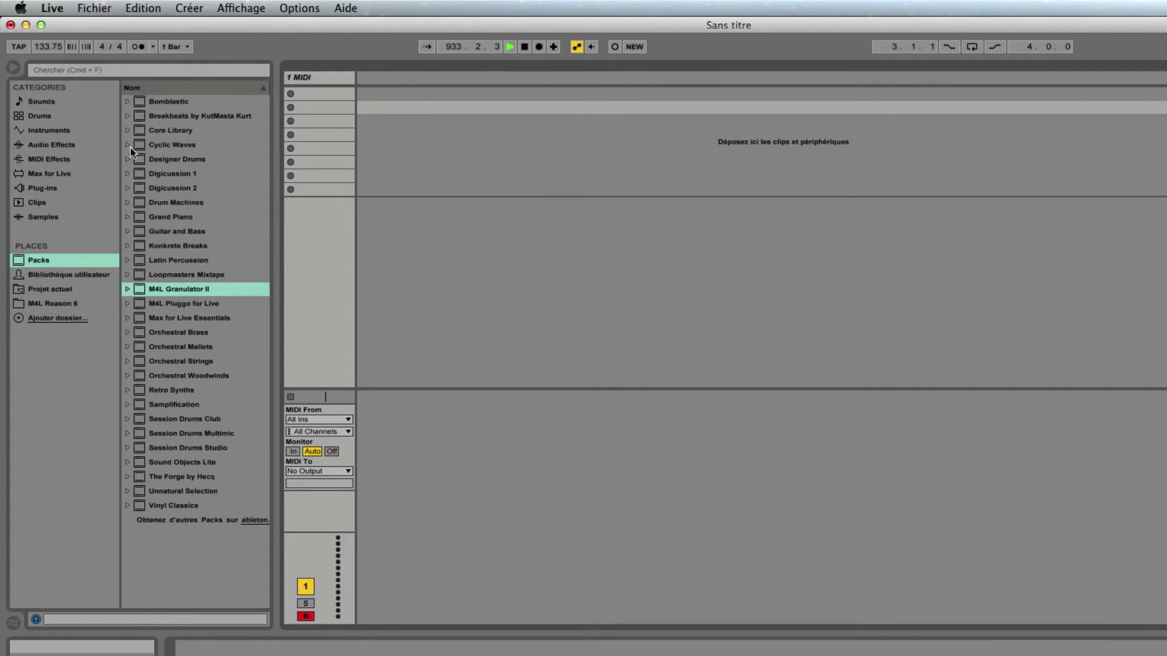
pyautogui.click(128, 289)
pyautogui.click(137, 304)
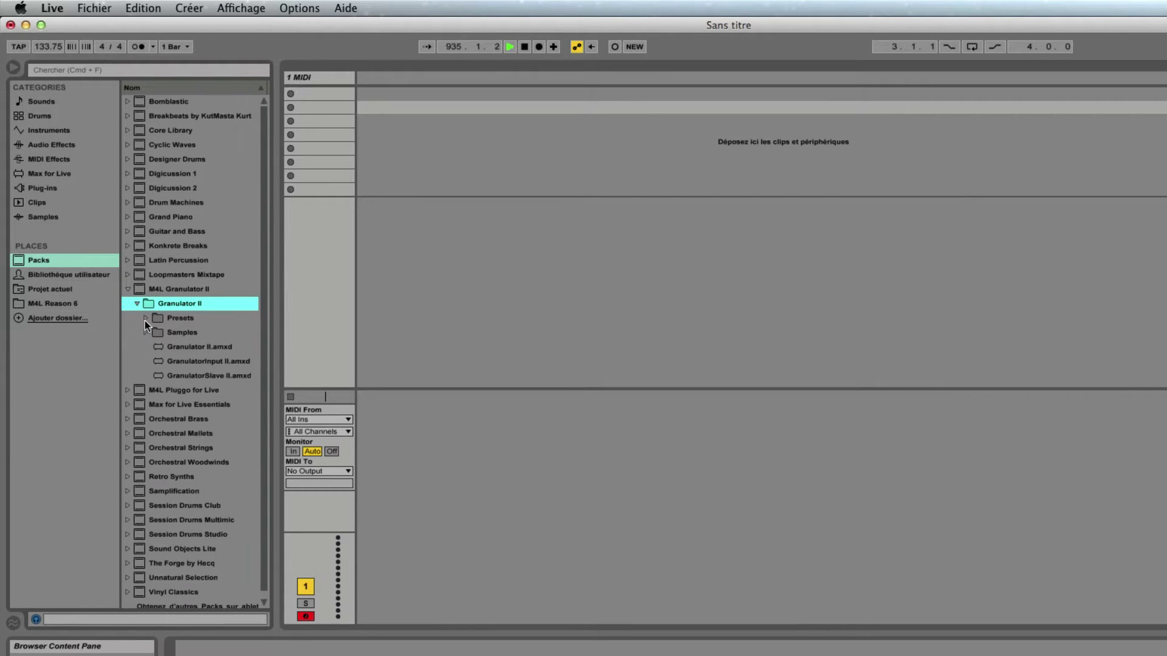
pyautogui.click(145, 319)
pyautogui.click(182, 348)
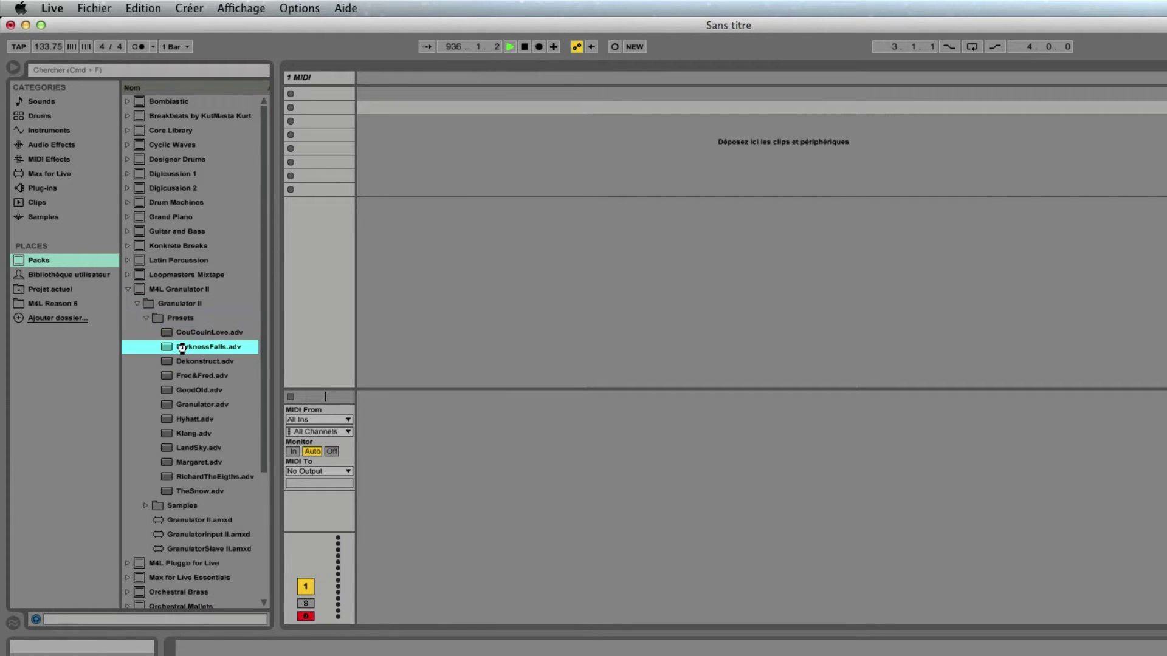
pyautogui.doubleClick(182, 348)
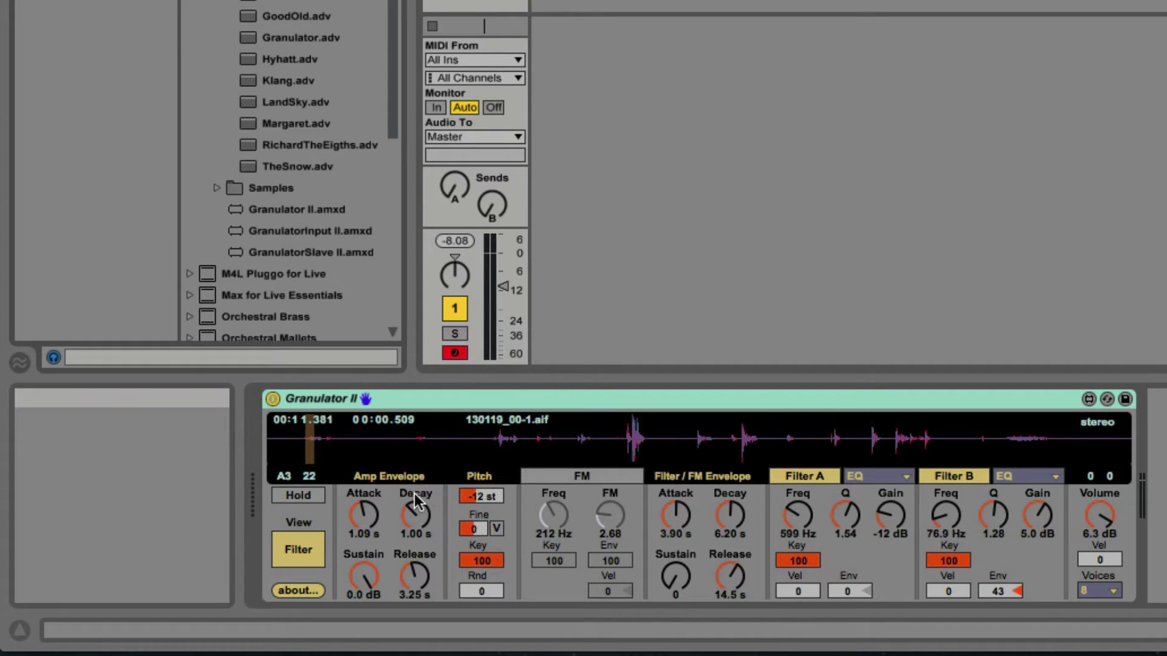
# Step: Display Granulator II's Grain controls and inspect the sample waveform zoomed in, zoomed out and in full
pyautogui.click(307, 552)
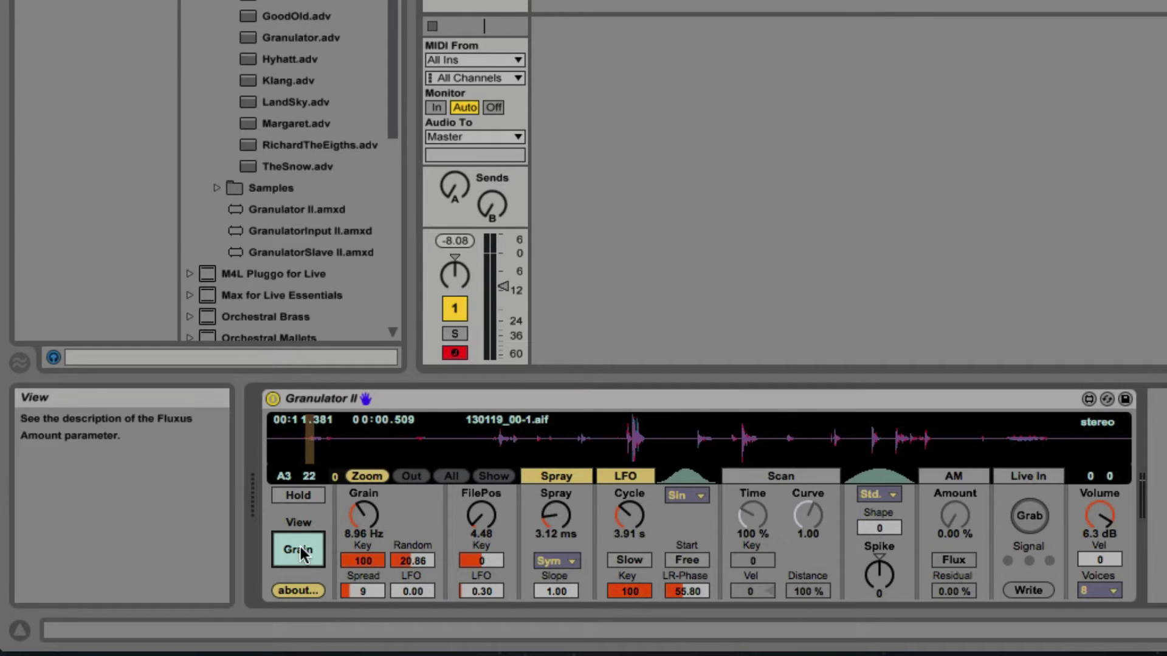
pyautogui.click(367, 477)
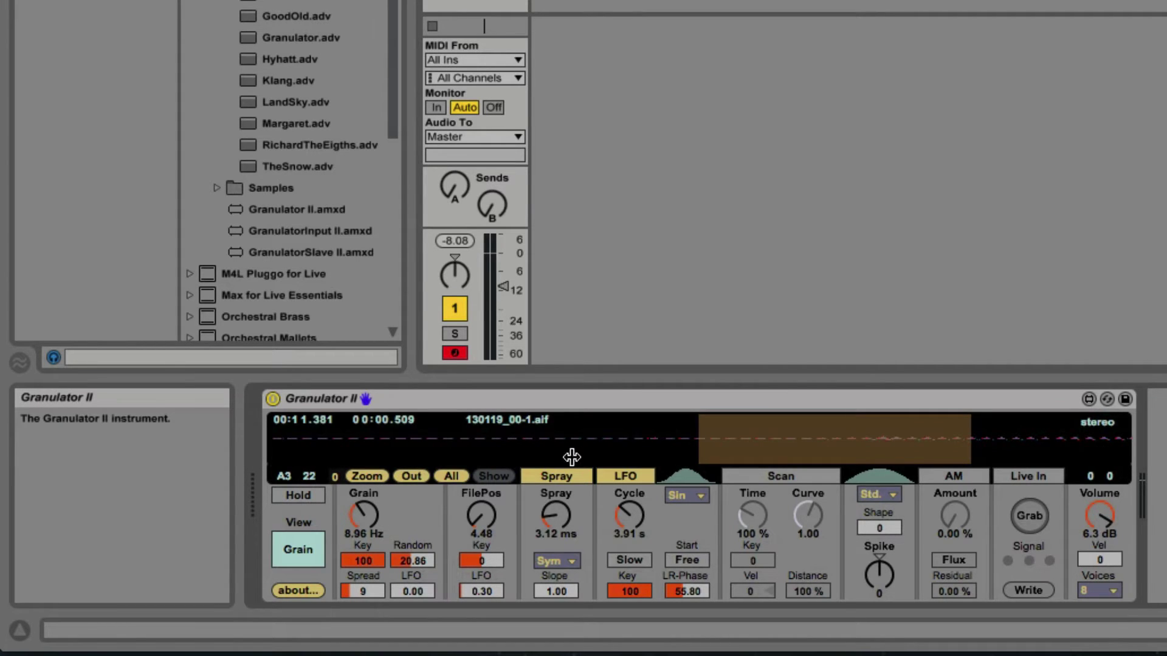
pyautogui.click(411, 476)
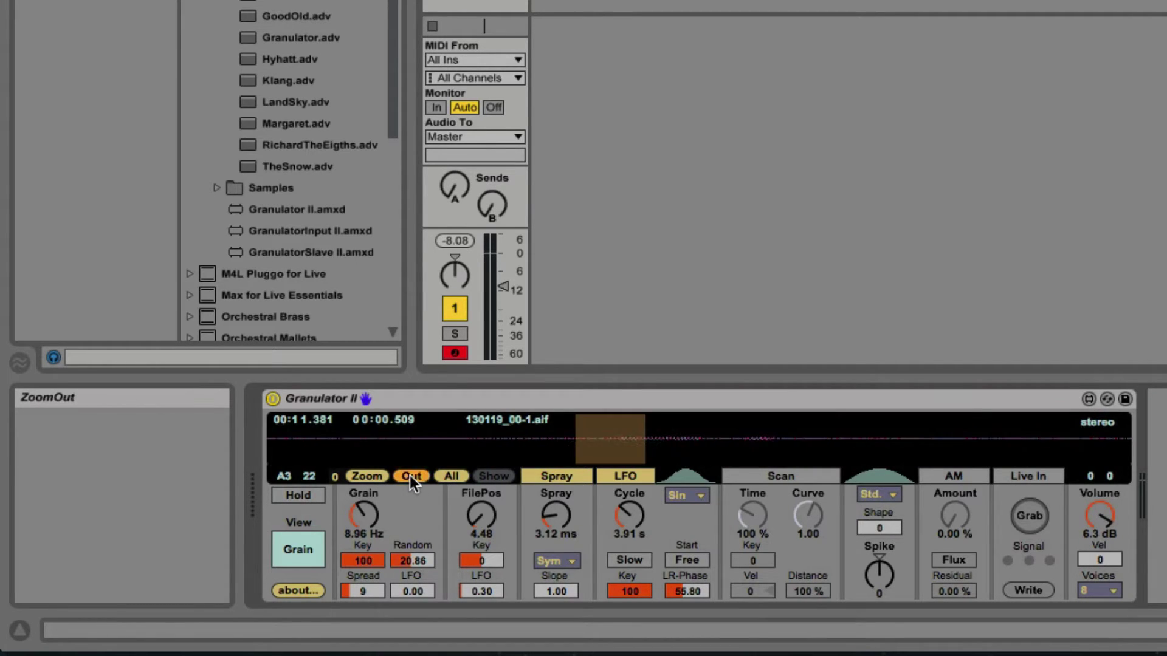
pyautogui.click(451, 476)
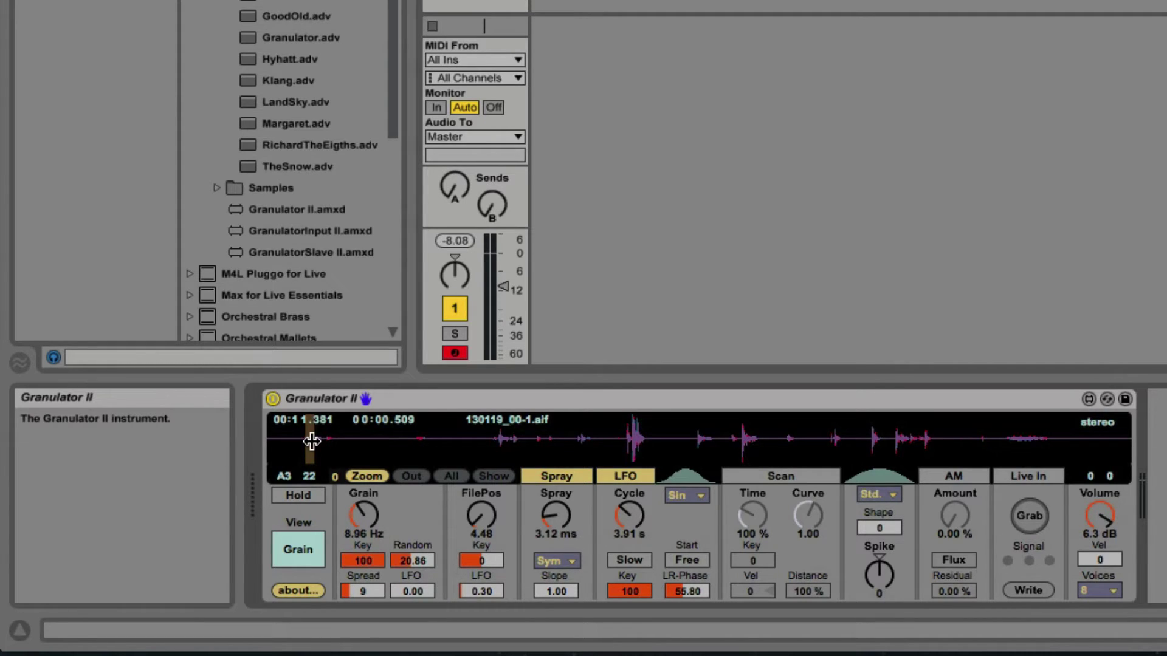
# Step: Move the grain playback position to a FilePos of 36.46 and lower the instrument volume to -5.5 dB
pyautogui.moveTo(307, 446); pyautogui.dragTo(755, 448)
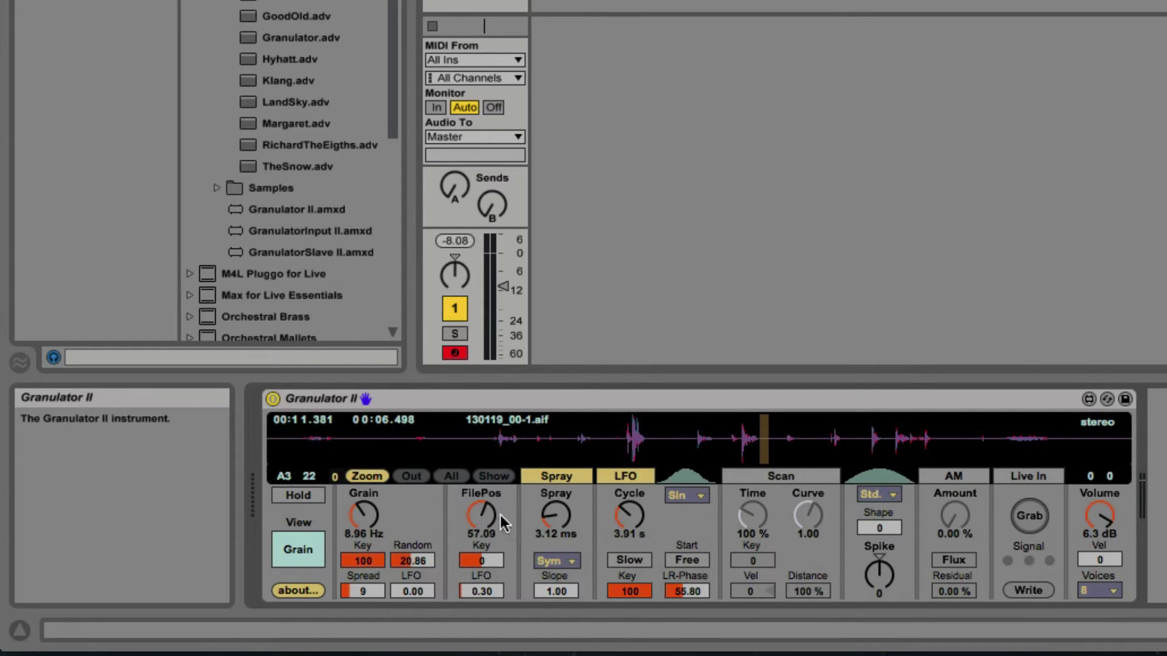
pyautogui.moveTo(489, 521)
pyautogui.mouseDown()
pyautogui.moveTo(488, 559)
pyautogui.moveTo(489, 489)
pyautogui.moveTo(488, 532)
pyautogui.moveTo(488, 503)
pyautogui.moveTo(488, 515)
pyautogui.mouseUp()
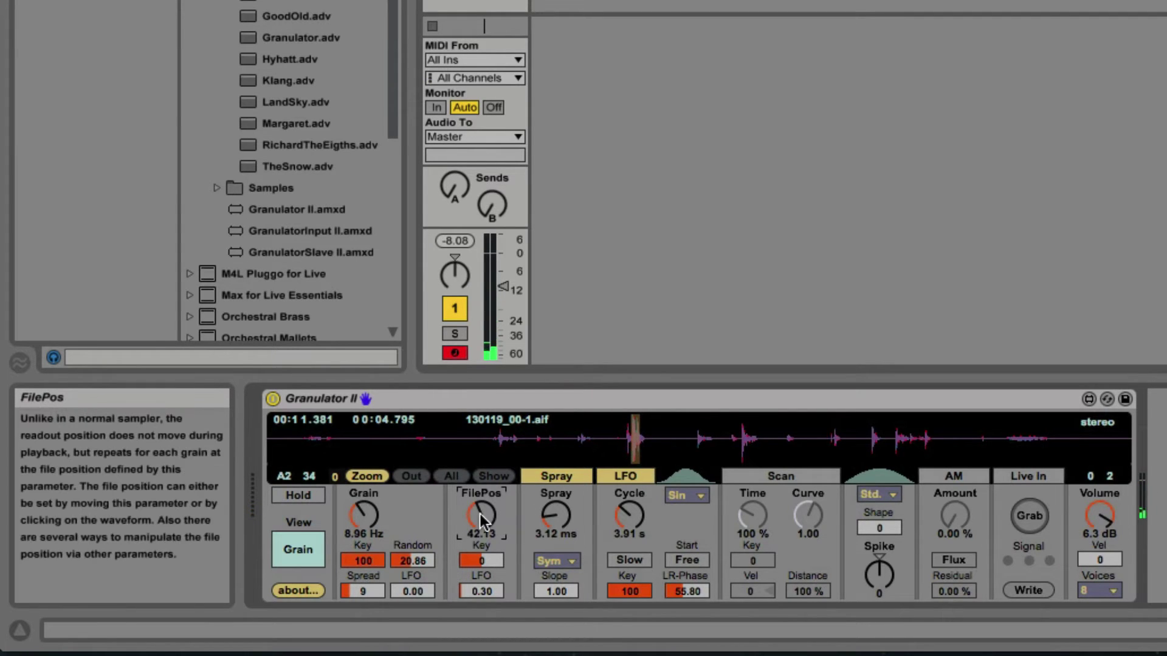
pyautogui.moveTo(480, 513); pyautogui.dragTo(480, 504)
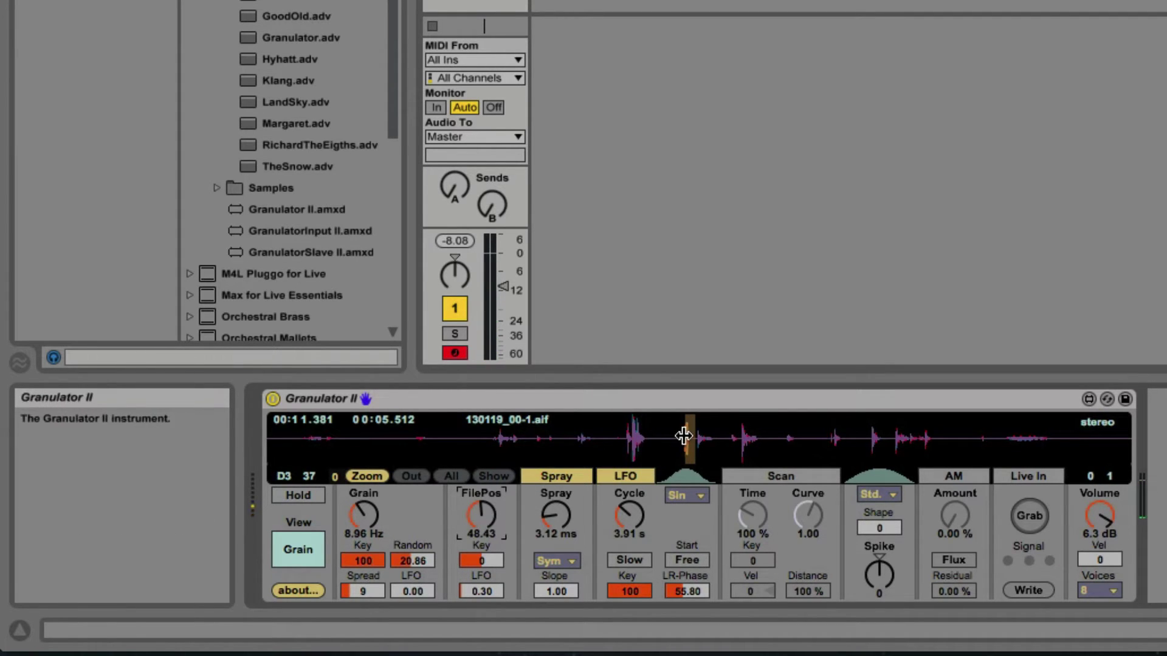
pyautogui.moveTo(693, 435); pyautogui.dragTo(586, 446)
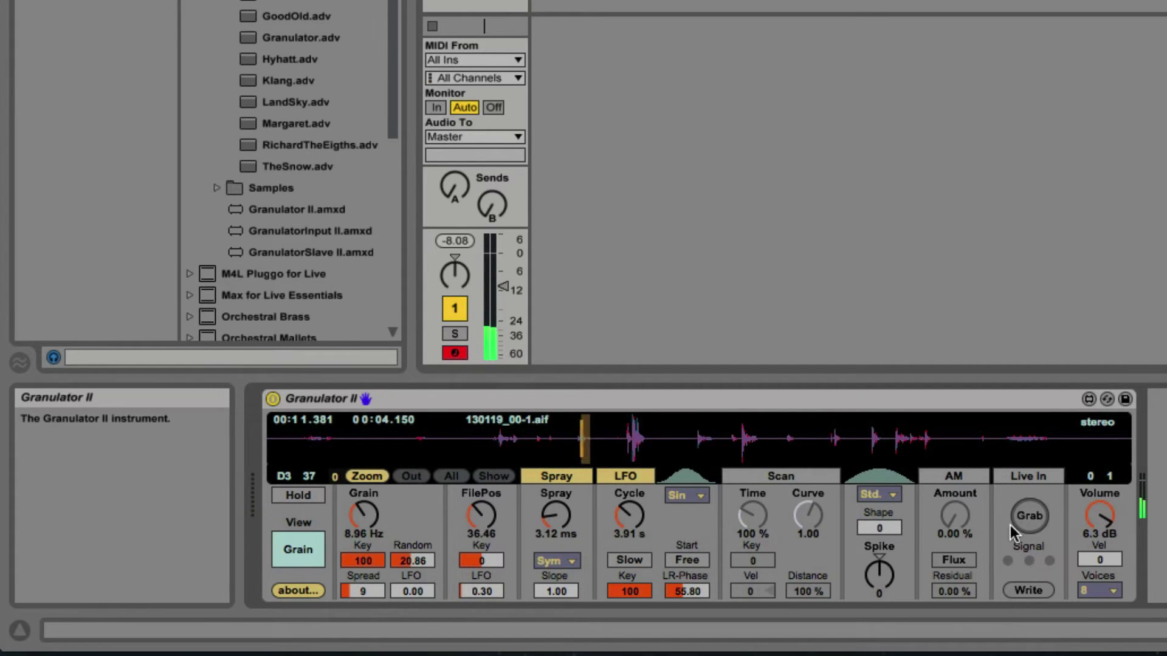
pyautogui.moveTo(1101, 524); pyautogui.dragTo(1101, 551)
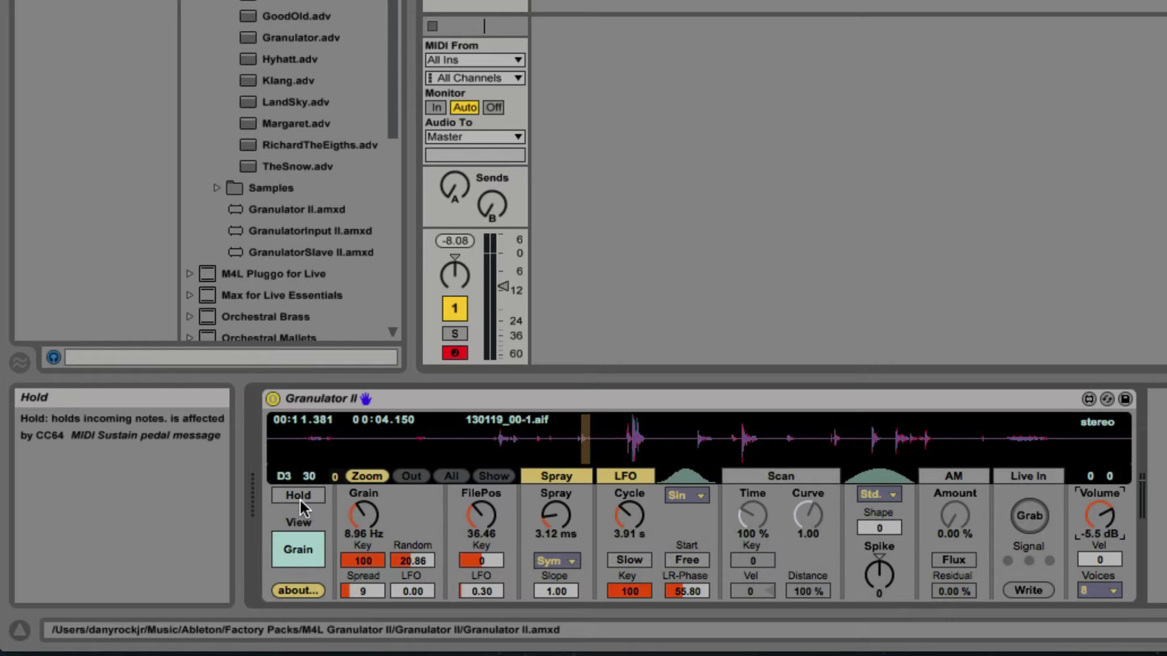
# Step: View Granulator II's version and author information, and compare its Filter and Grain parameter views
pyautogui.click(289, 594)
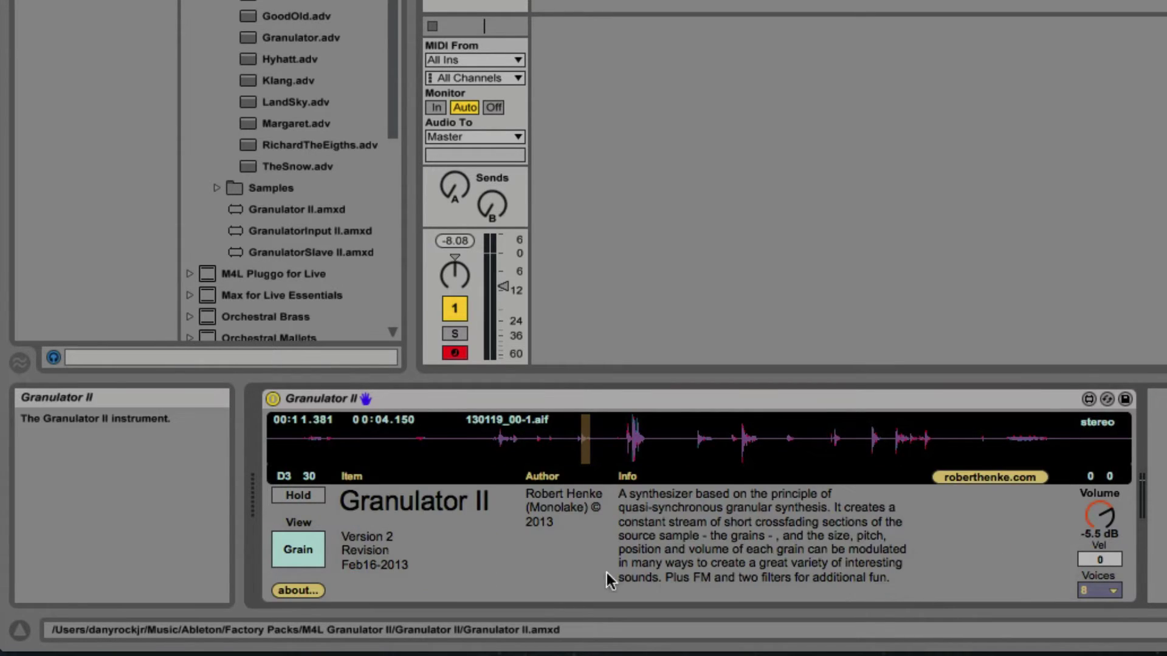
pyautogui.click(296, 593)
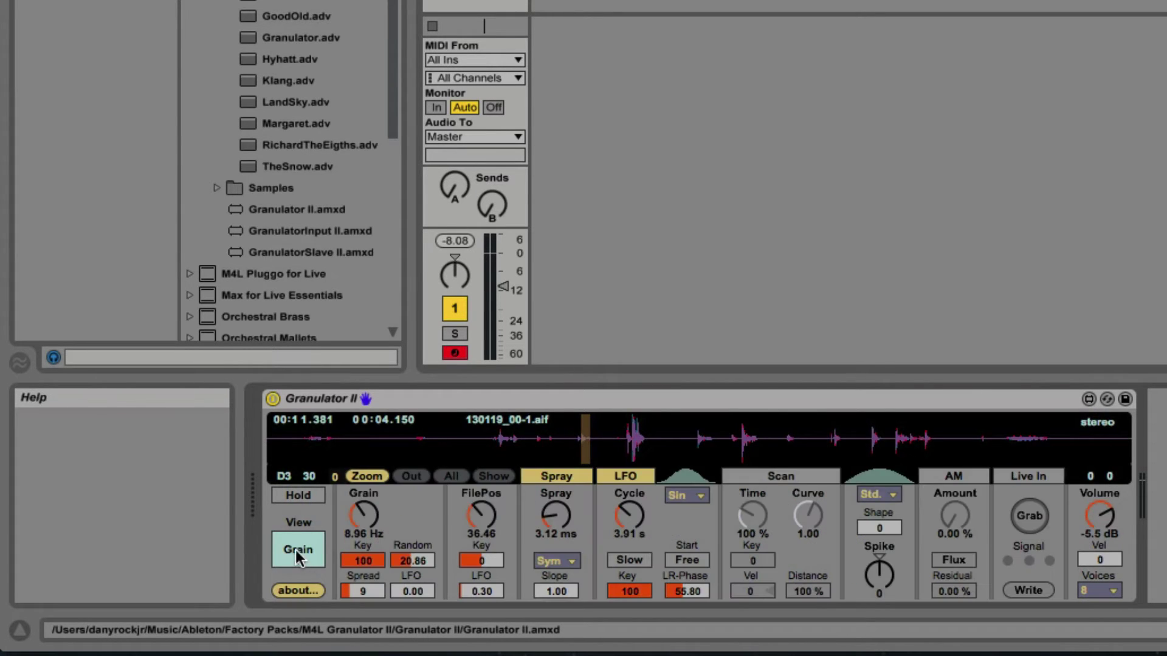
pyautogui.click(293, 553)
pyautogui.click(293, 553)
pyautogui.click(293, 553)
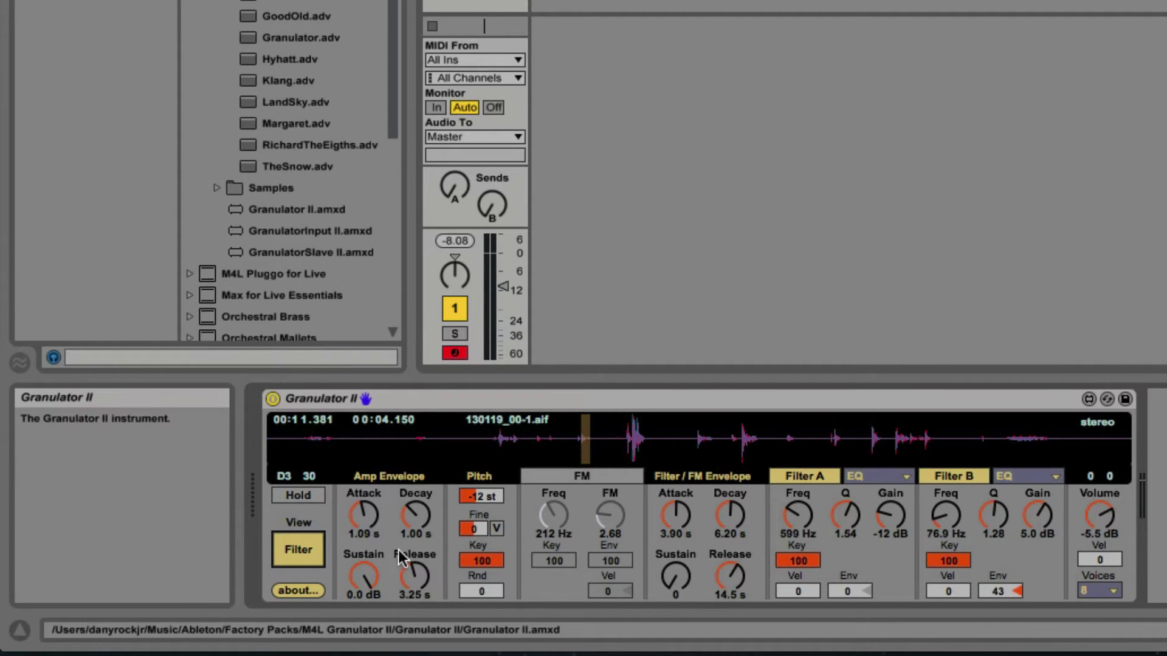
pyautogui.click(298, 550)
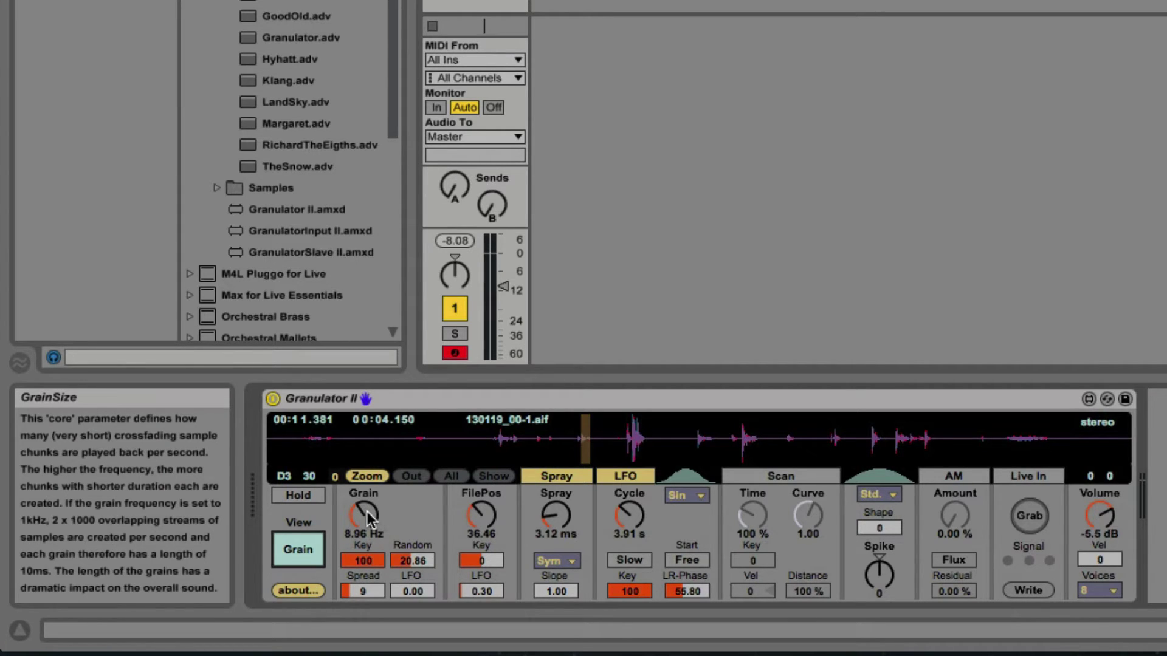
# Step: Set the grain frequency to 3.38 Hz and its LFO amount to 2.48, trying the LFO off and leaving it enabled
pyautogui.moveTo(367, 512)
pyautogui.mouseDown()
pyautogui.moveTo(367, 541)
pyautogui.moveTo(368, 521)
pyautogui.mouseUp()
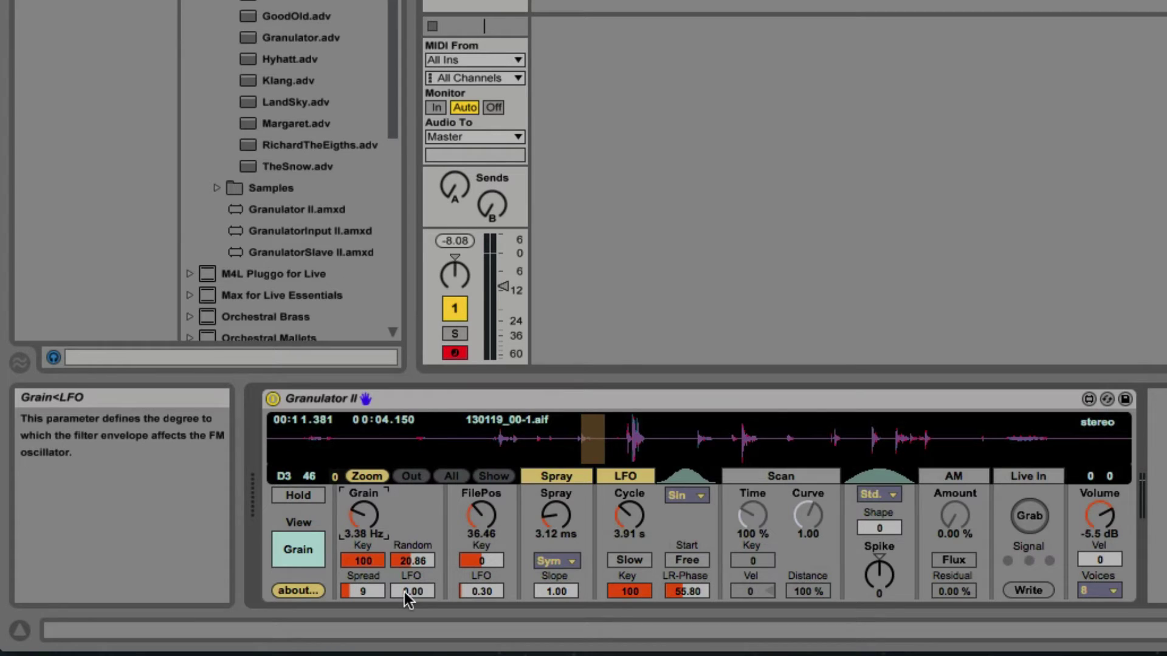
pyautogui.moveTo(407, 592)
pyautogui.mouseDown()
pyautogui.moveTo(407, 553)
pyautogui.moveTo(407, 580)
pyautogui.mouseUp()
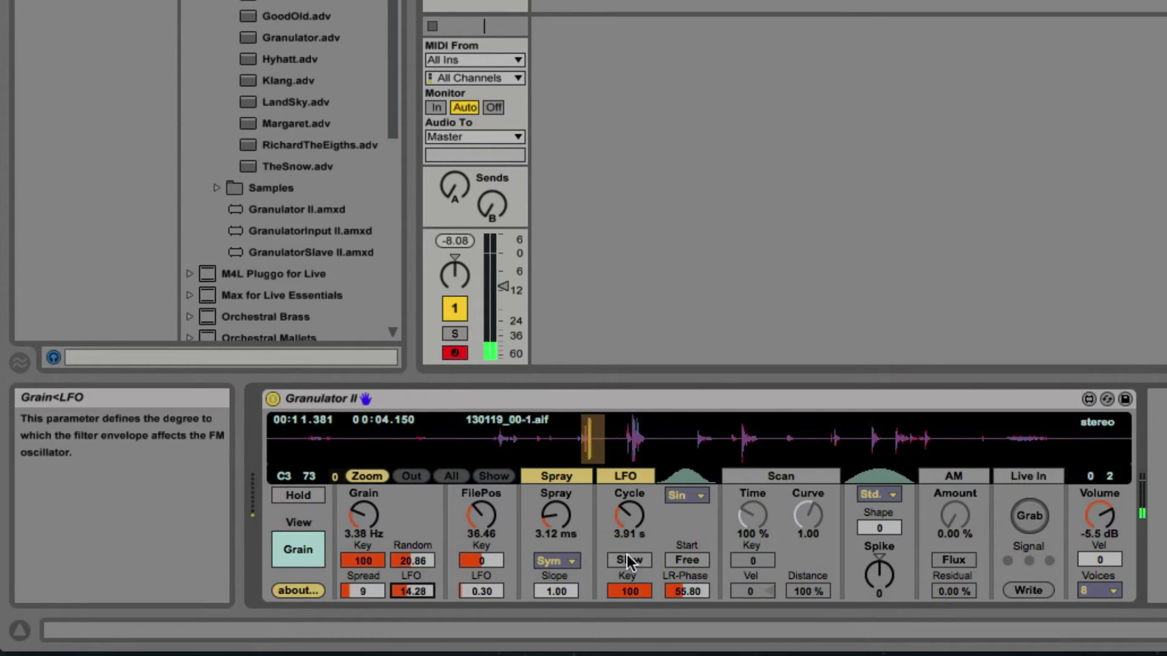
pyautogui.click(633, 476)
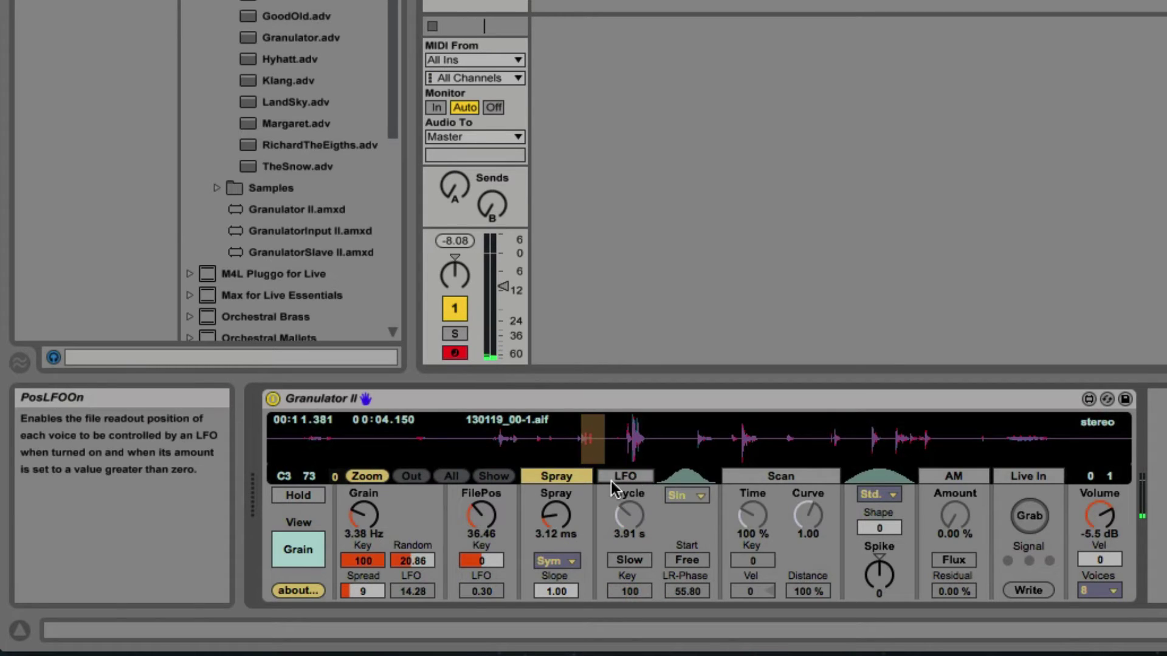
pyautogui.moveTo(430, 587); pyautogui.dragTo(430, 613)
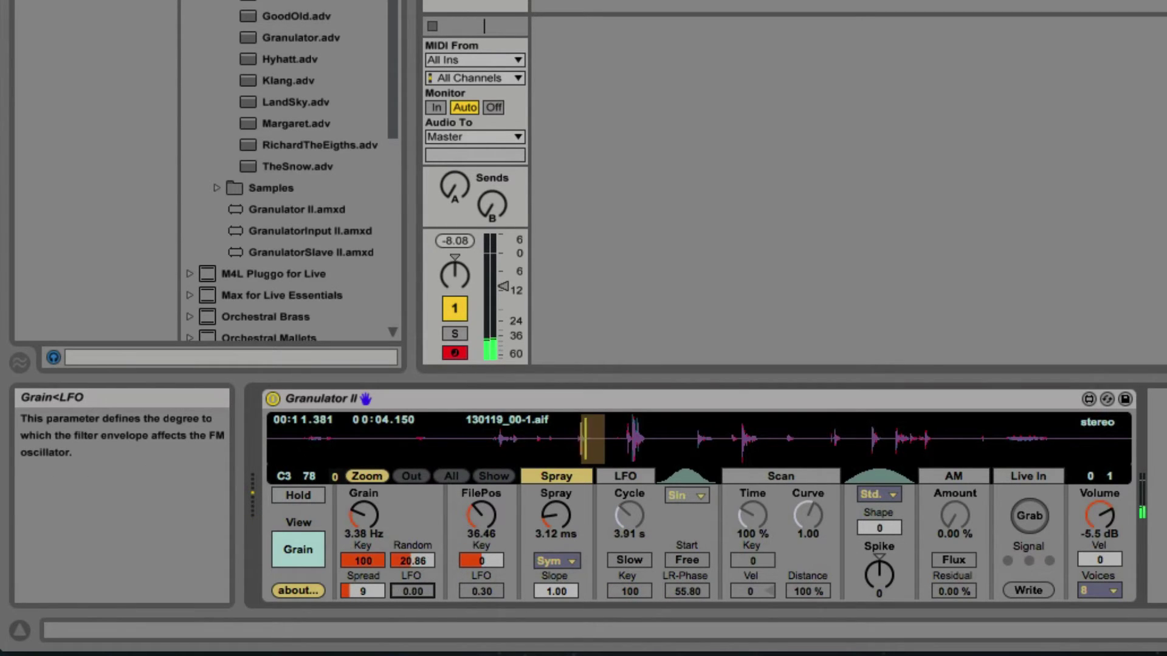
pyautogui.click(620, 473)
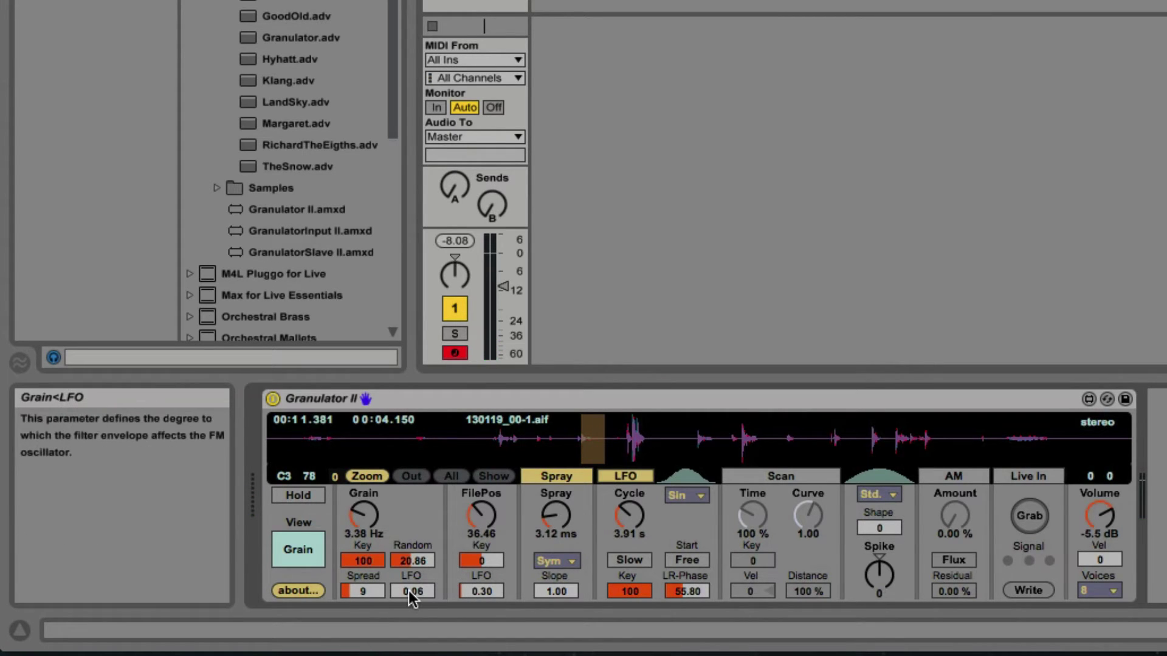
pyautogui.click(616, 477)
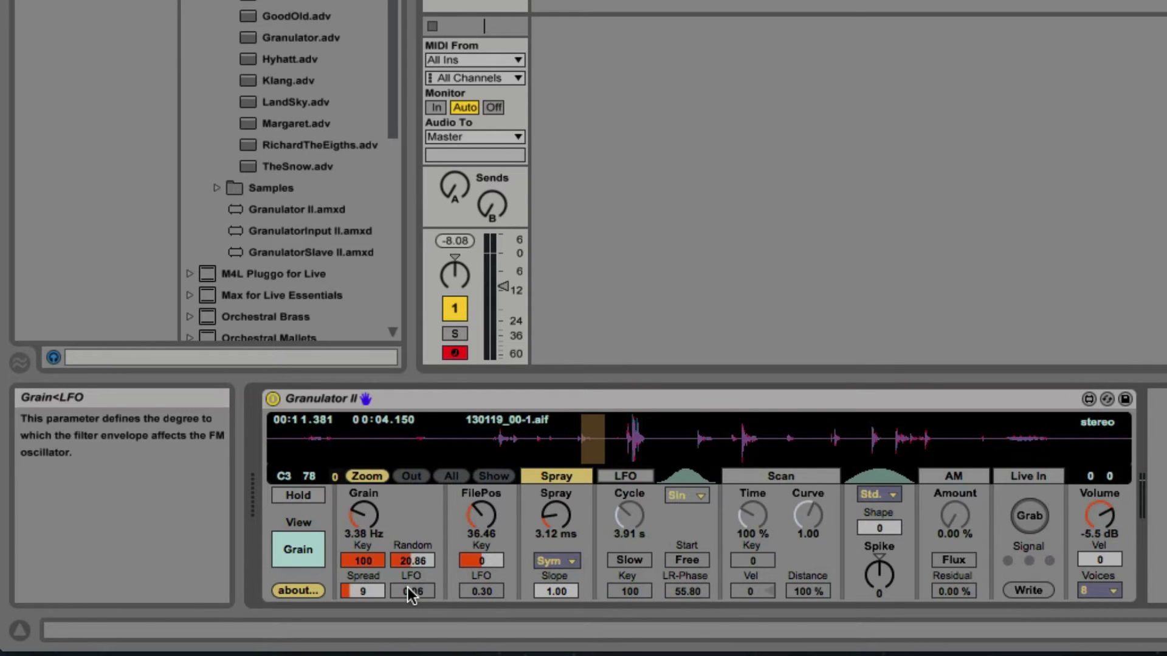
pyautogui.click(627, 474)
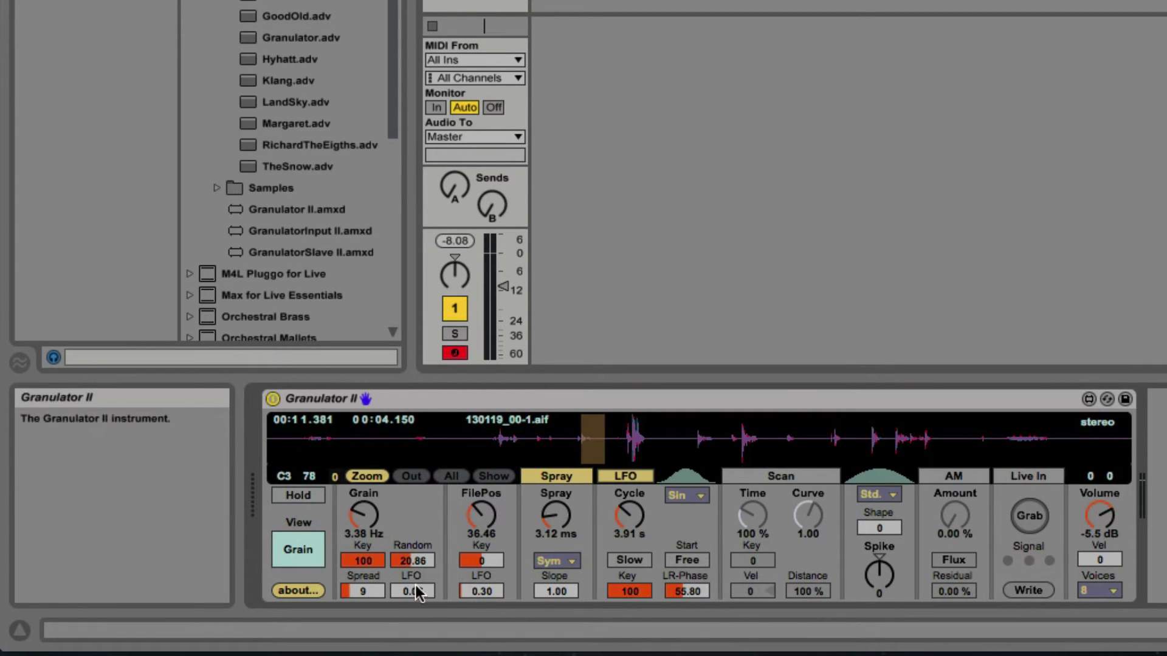
pyautogui.moveTo(412, 592)
pyautogui.mouseDown()
pyautogui.moveTo(412, 540)
pyautogui.moveTo(412, 599)
pyautogui.mouseUp()
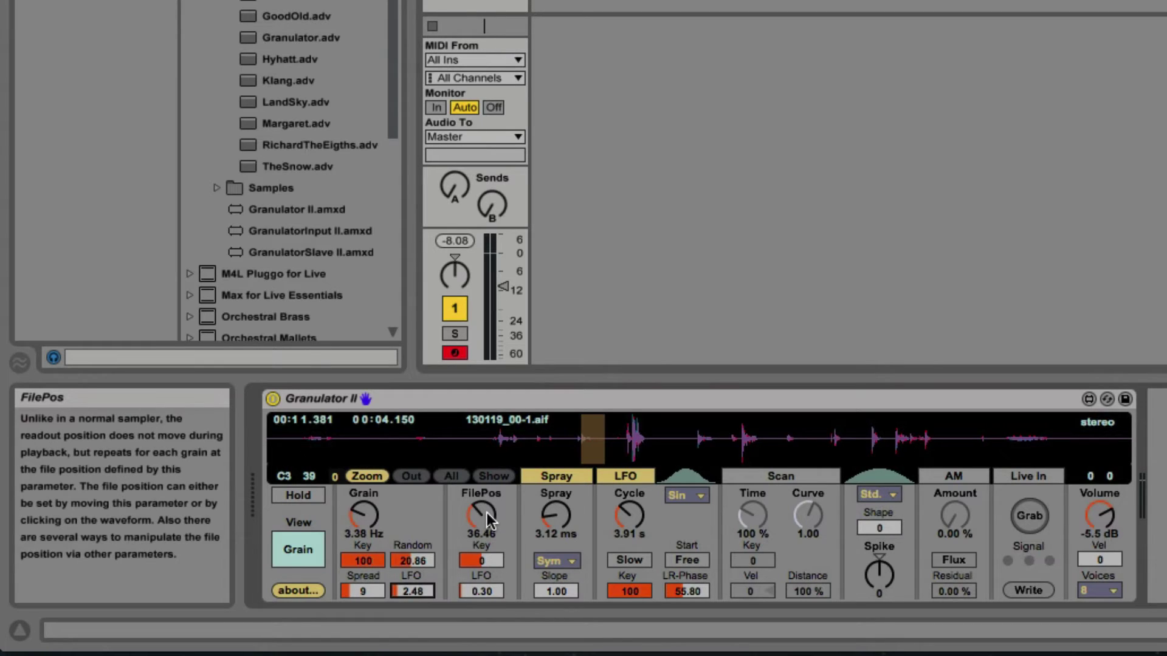
# Step: Set FilePos to 36.98 with Key 48 and LFO 4.19, keeping the LFO waveform on Sin
pyautogui.moveTo(486, 513); pyautogui.dragTo(487, 521)
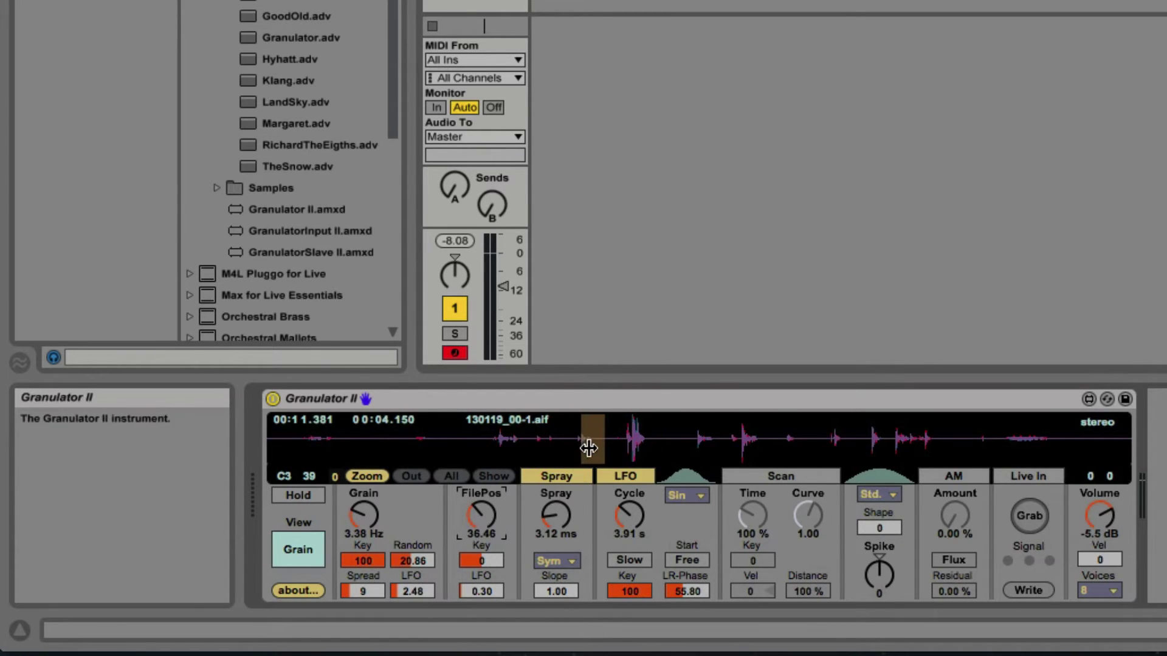
pyautogui.click(505, 453)
pyautogui.moveTo(480, 516); pyautogui.dragTo(480, 505)
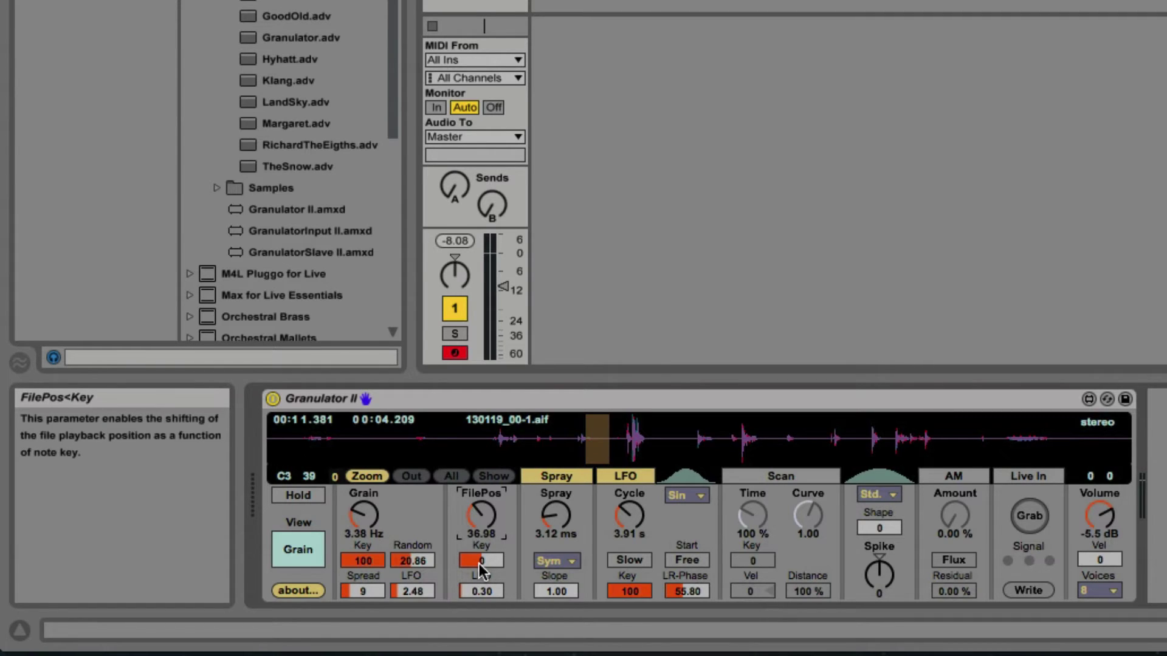
pyautogui.moveTo(479, 569)
pyautogui.mouseDown()
pyautogui.moveTo(480, 538)
pyautogui.moveTo(479, 644)
pyautogui.moveTo(479, 537)
pyautogui.moveTo(480, 554)
pyautogui.mouseUp()
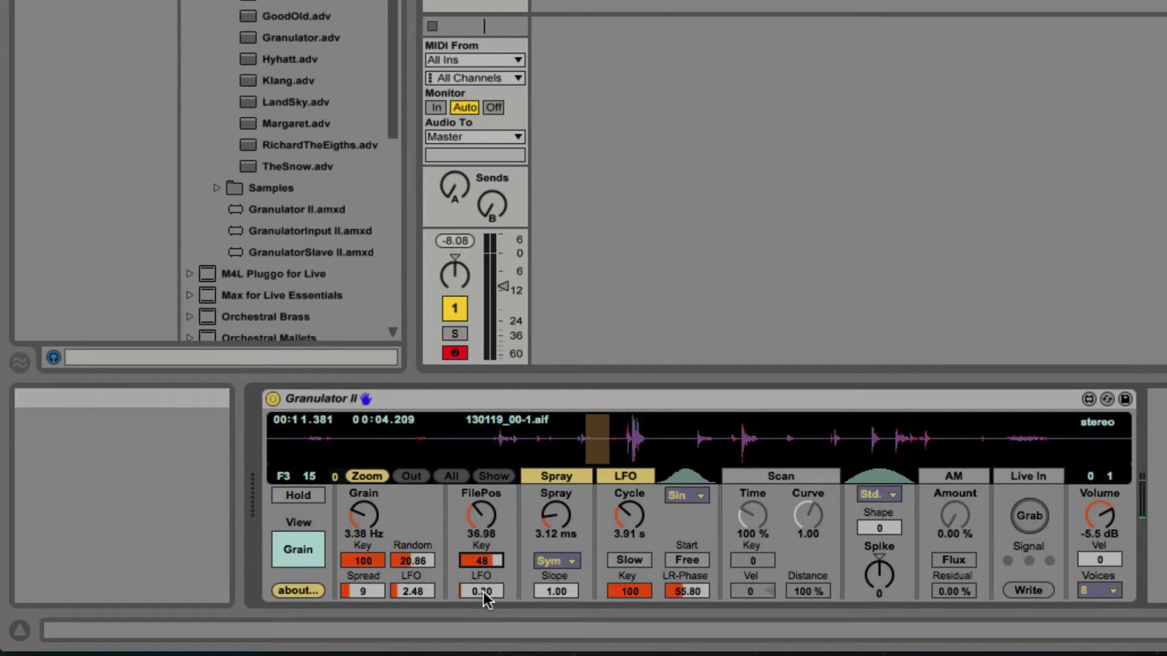
pyautogui.moveTo(485, 594)
pyautogui.mouseDown()
pyautogui.moveTo(485, 553)
pyautogui.moveTo(485, 608)
pyautogui.mouseUp()
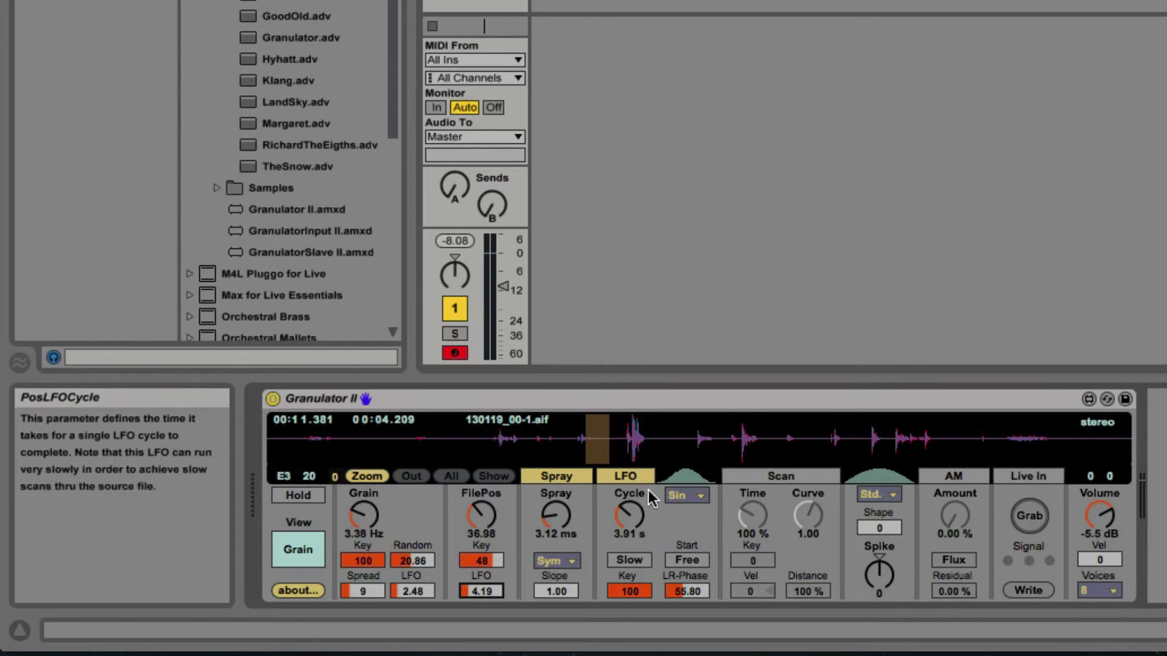
pyautogui.click(681, 496)
pyautogui.click(680, 526)
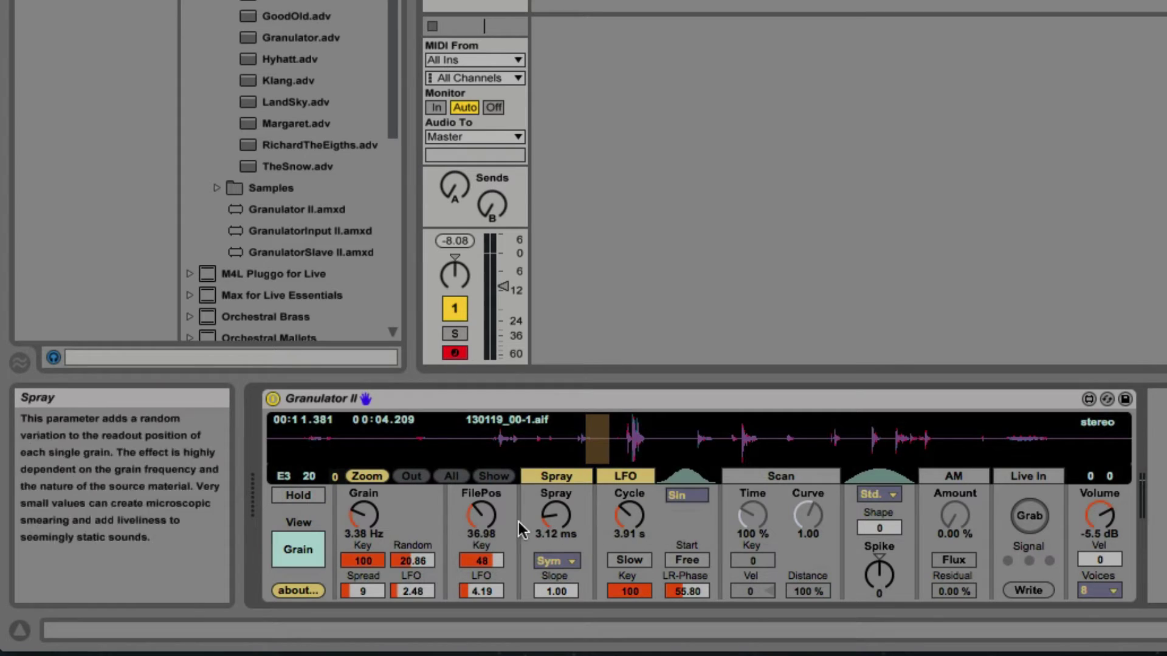
# Step: Turn off Spray, enable Scan and select the Scan section's Key amount
pyautogui.click(568, 479)
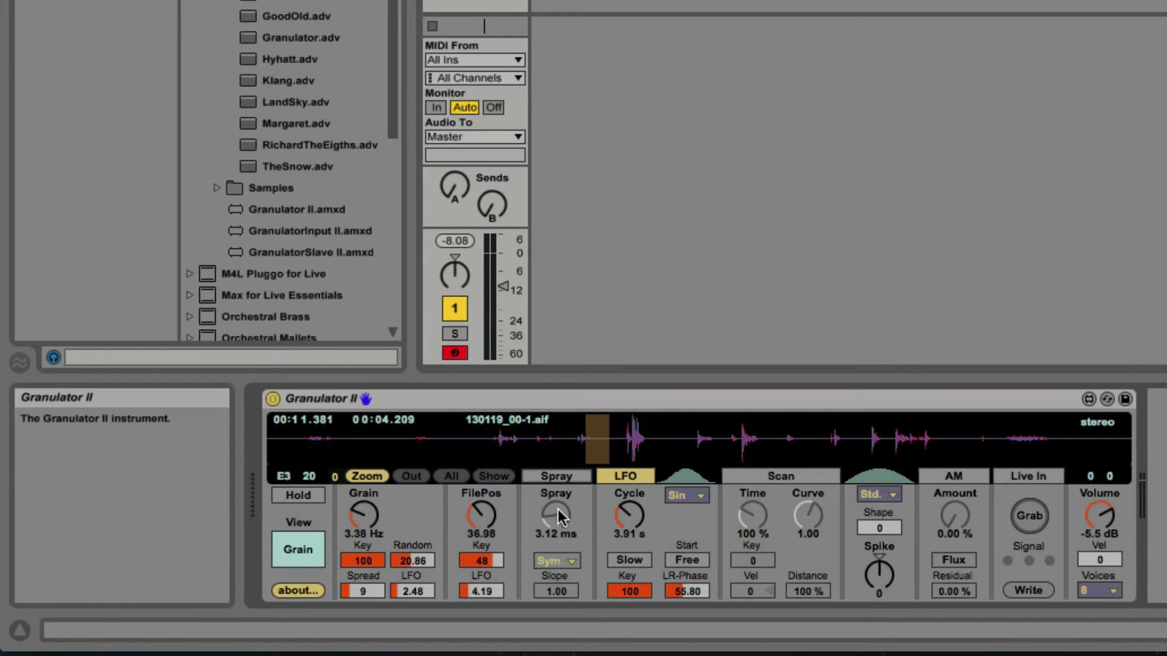
pyautogui.click(790, 476)
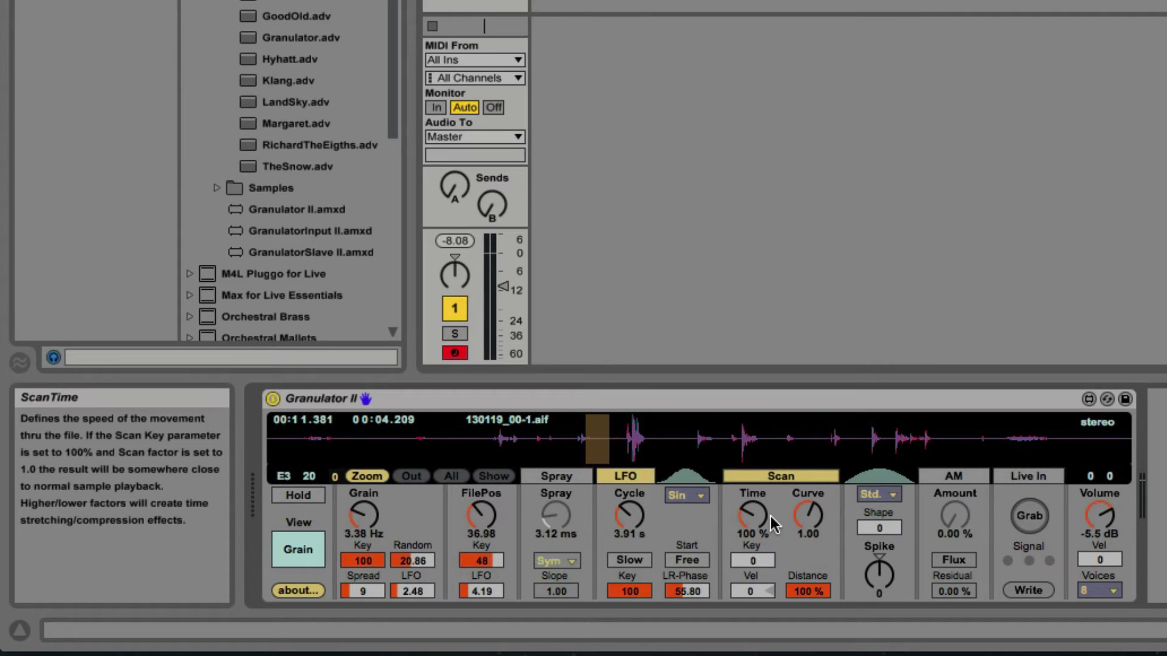
pyautogui.click(762, 564)
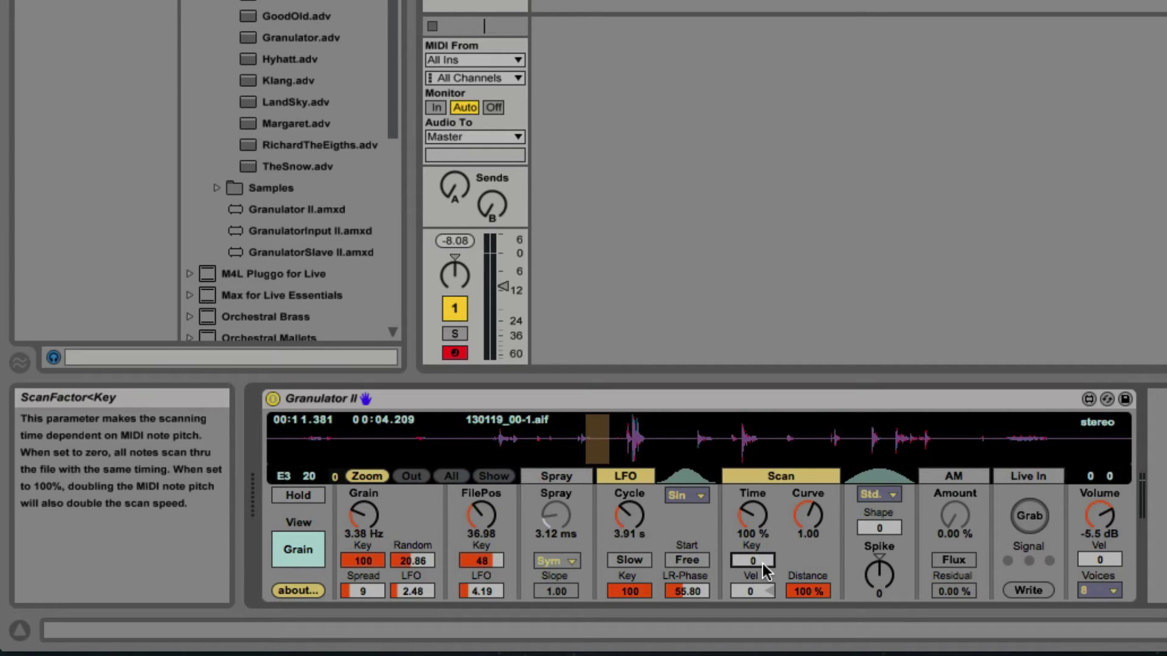
# Step: Set the Scan section to Time 770 %, Key 67, Curve 0.96 and Distance 12.8 %, trying Key 98 and Time 8353 % first
pyautogui.moveTo(762, 563); pyautogui.dragTo(761, 504)
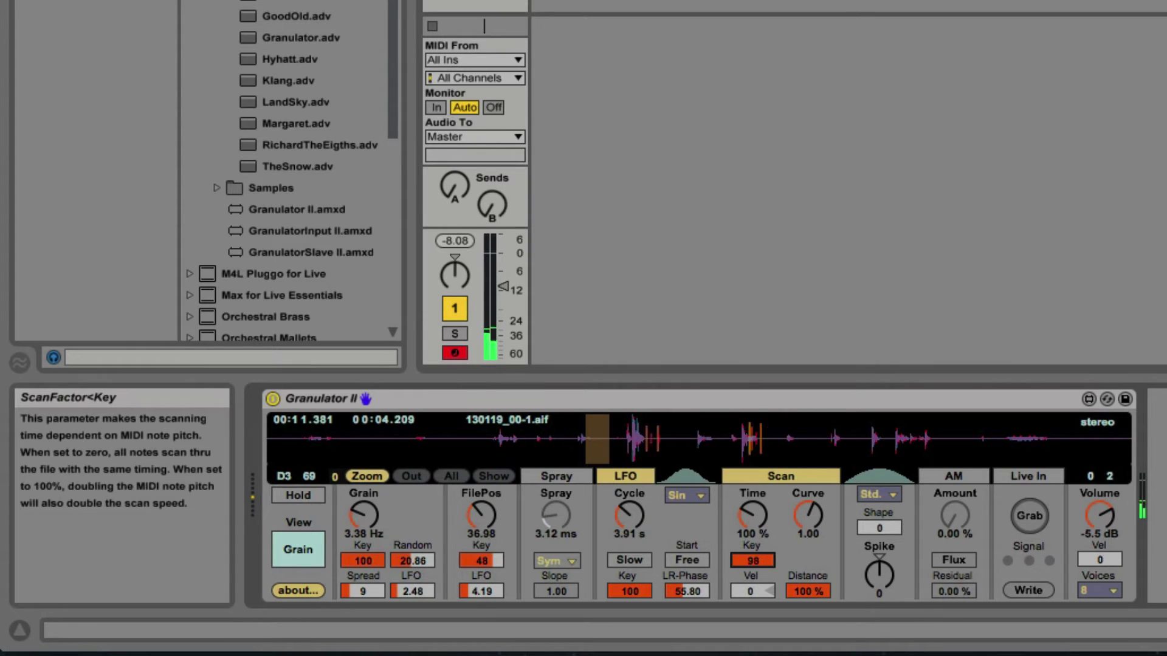
pyautogui.moveTo(752, 560); pyautogui.dragTo(753, 638)
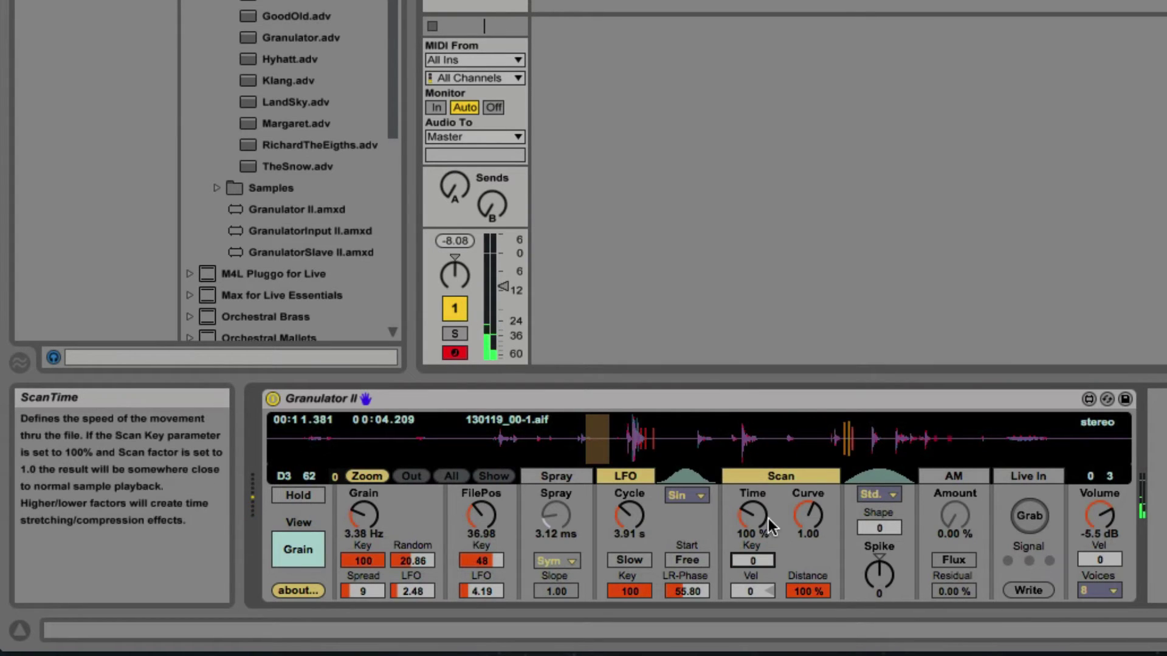
pyautogui.moveTo(756, 515); pyautogui.dragTo(756, 438)
pyautogui.moveTo(808, 515); pyautogui.dragTo(808, 496)
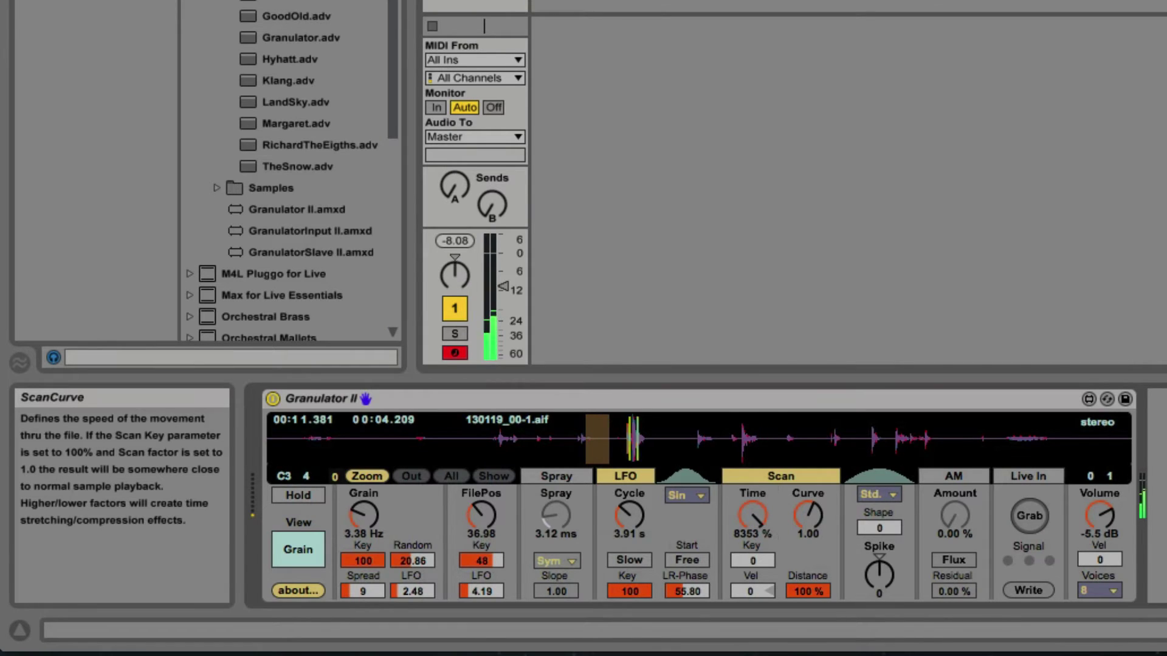
pyautogui.moveTo(752, 560)
pyautogui.mouseDown()
pyautogui.moveTo(757, 532)
pyautogui.moveTo(757, 543)
pyautogui.mouseUp()
pyautogui.moveTo(807, 515); pyautogui.dragTo(807, 537)
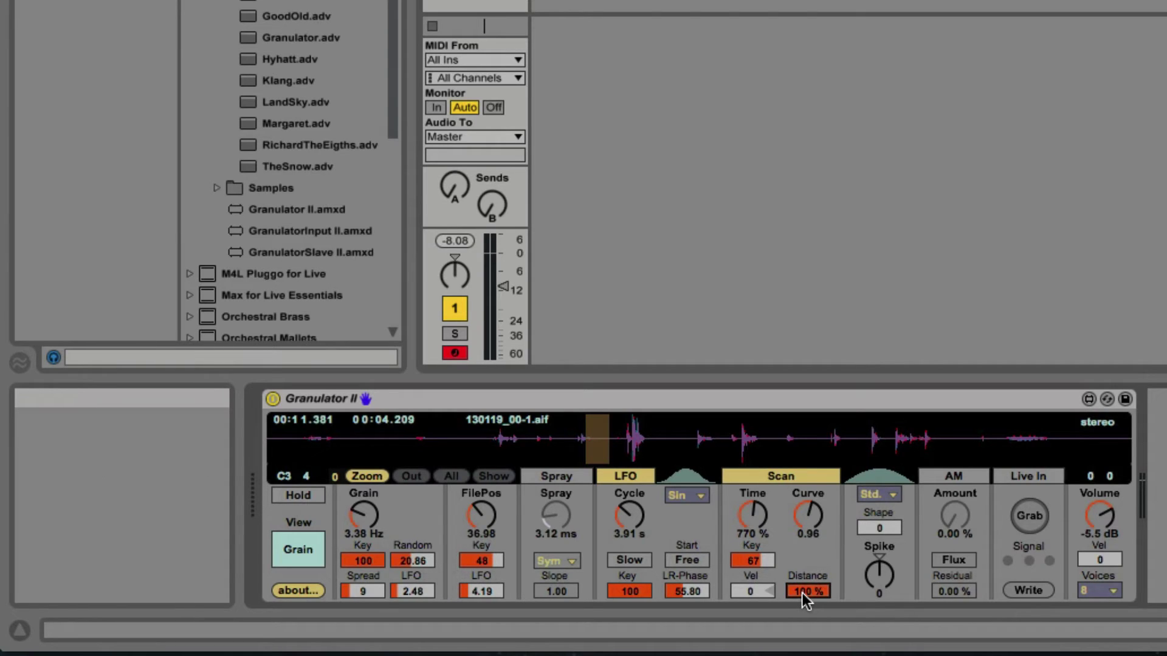
pyautogui.moveTo(802, 593)
pyautogui.mouseDown()
pyautogui.moveTo(803, 641)
pyautogui.moveTo(802, 611)
pyautogui.mouseUp()
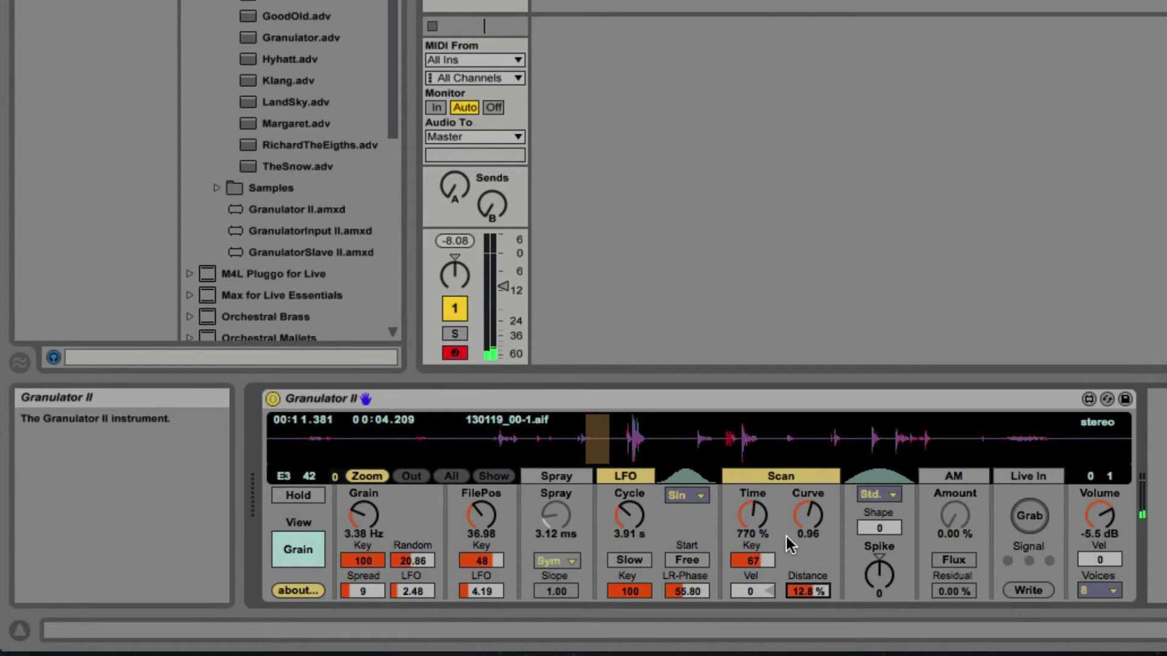
# Step: Try the Fall, Rise and Noiz grain window types, and move the file position to 41.99
pyautogui.click(892, 499)
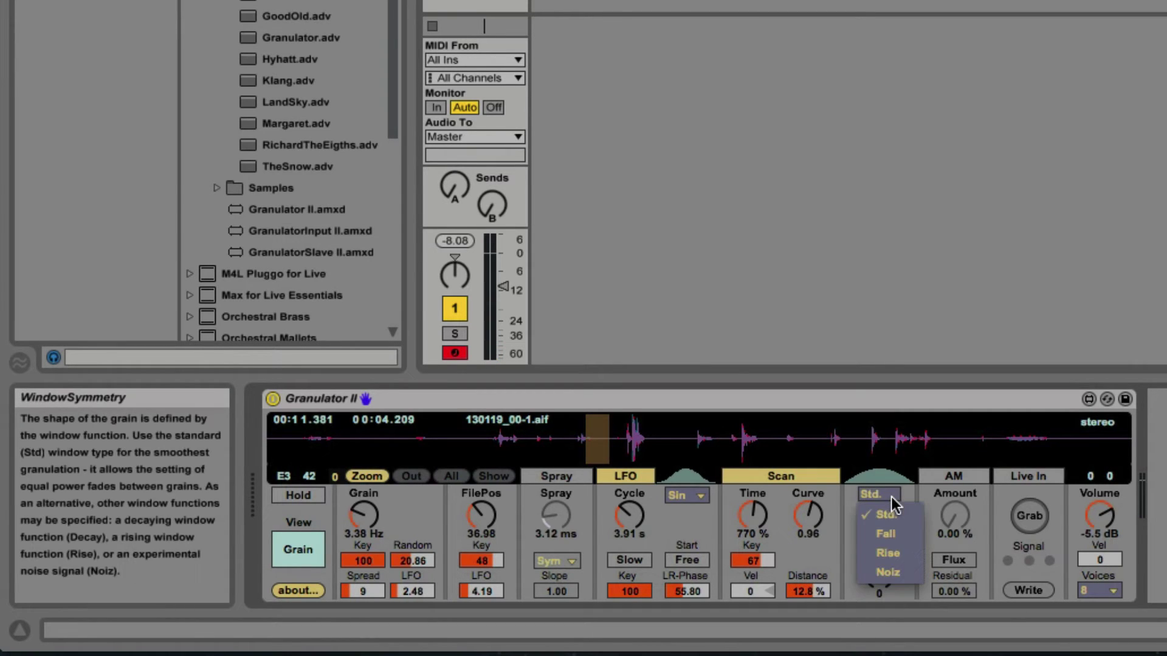
pyautogui.click(890, 538)
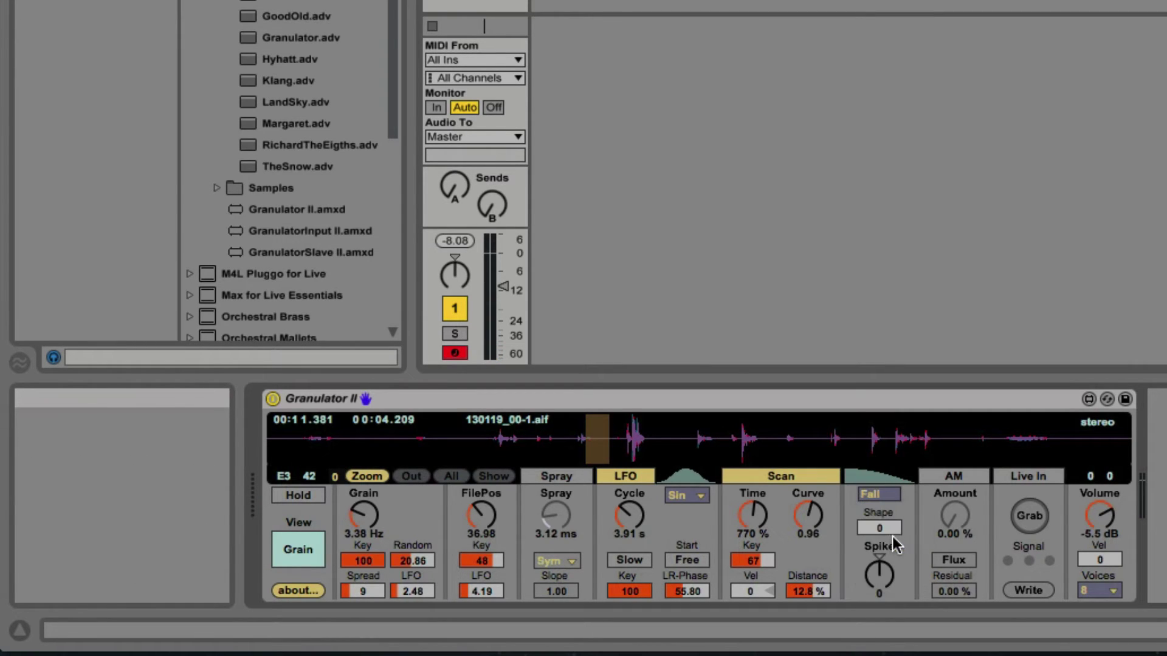
pyautogui.click(887, 498)
pyautogui.click(888, 548)
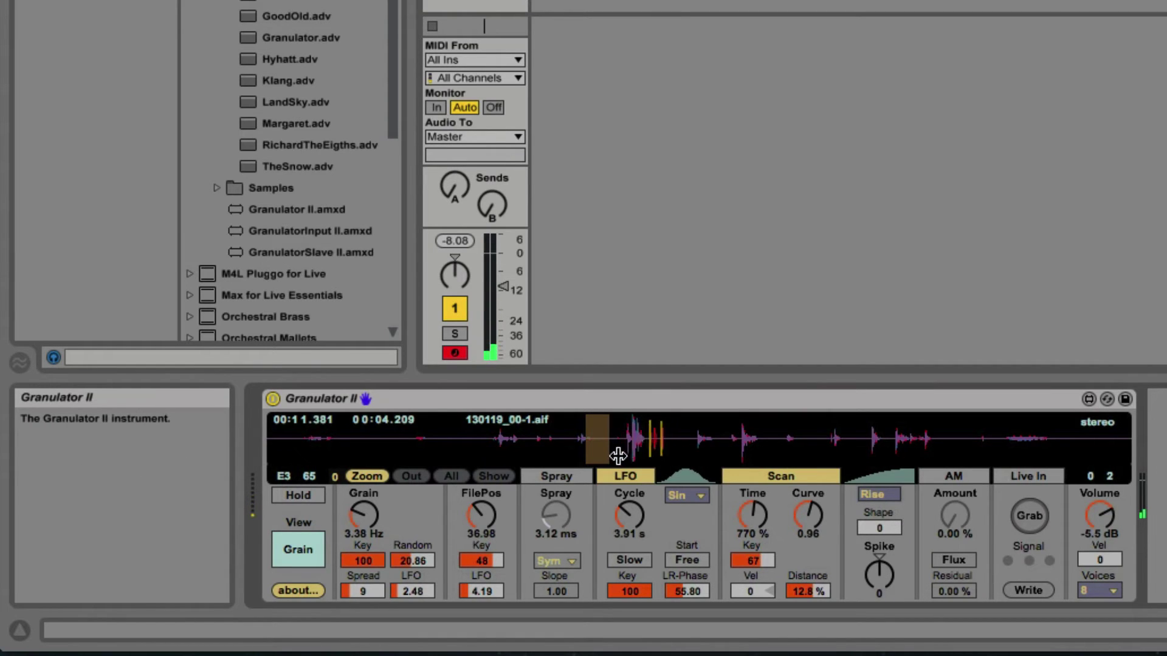
pyautogui.moveTo(605, 448); pyautogui.dragTo(648, 456)
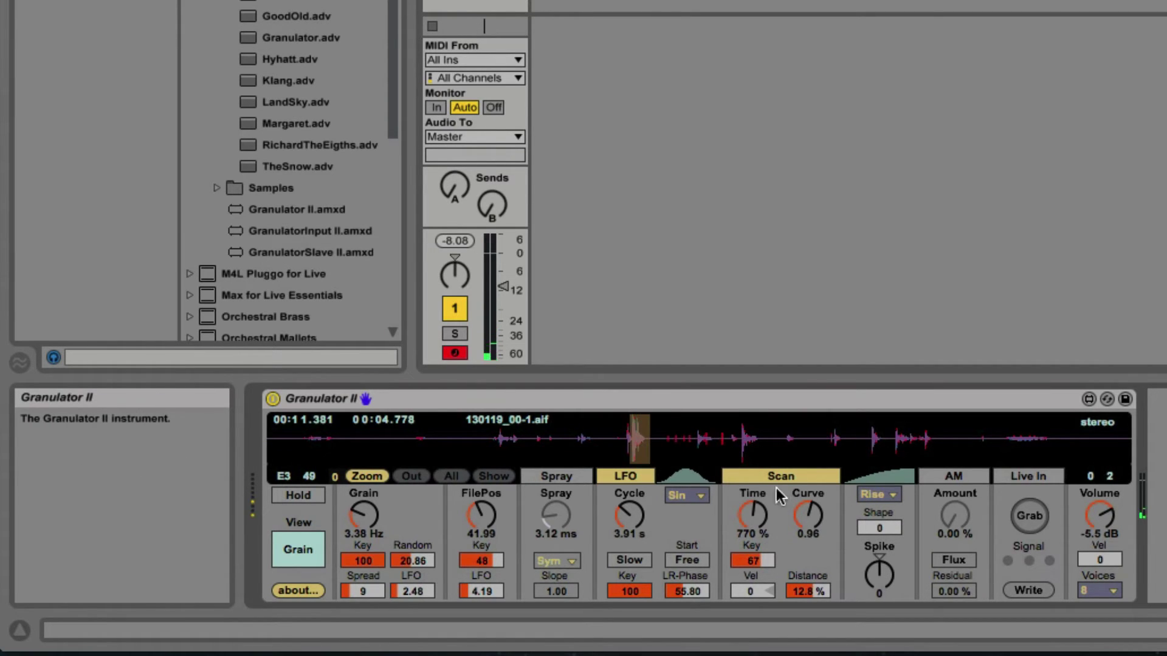
pyautogui.click(881, 498)
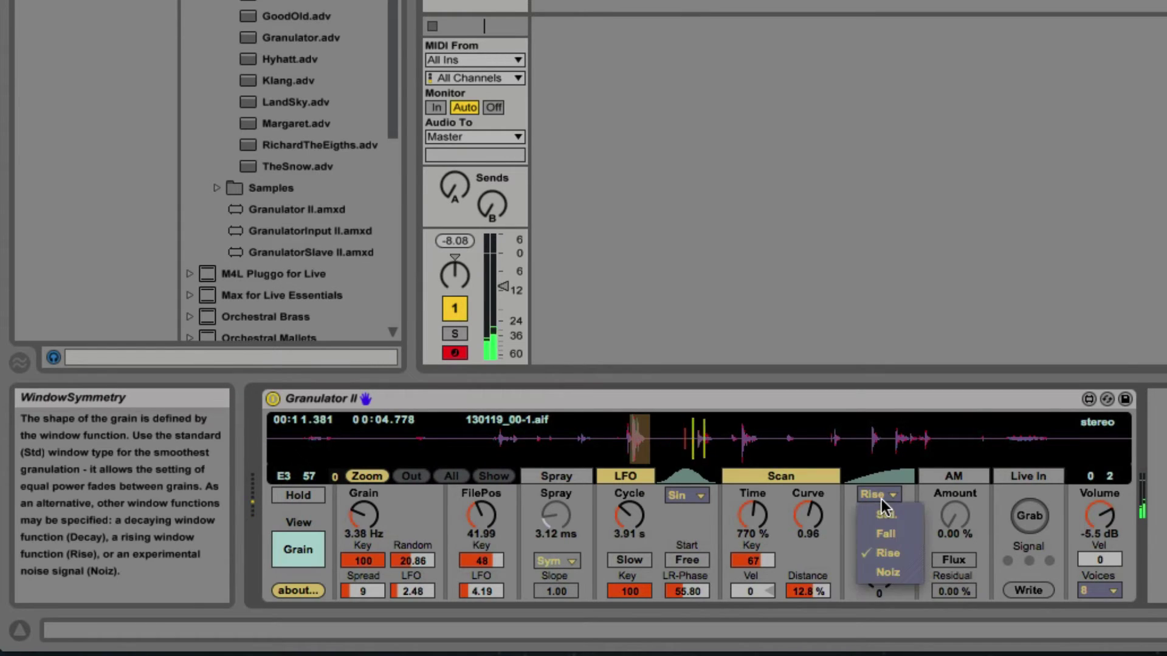
pyautogui.click(884, 573)
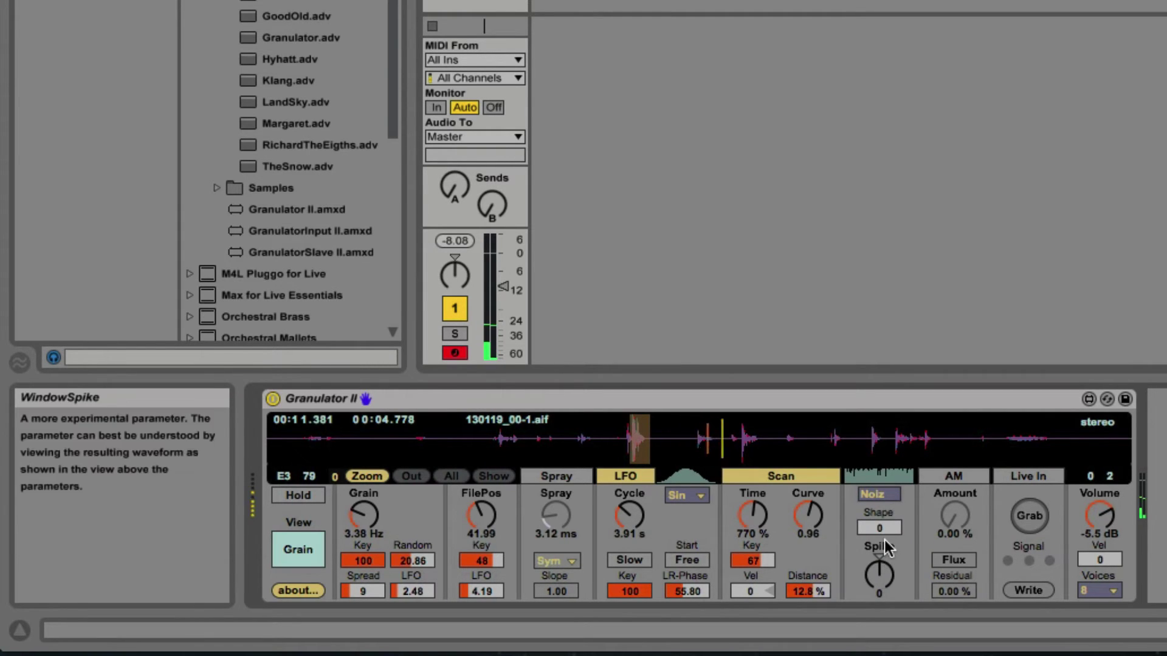
# Step: Set the grain window type to Std. with Shape 25 and Spike 4
pyautogui.moveTo(881, 529)
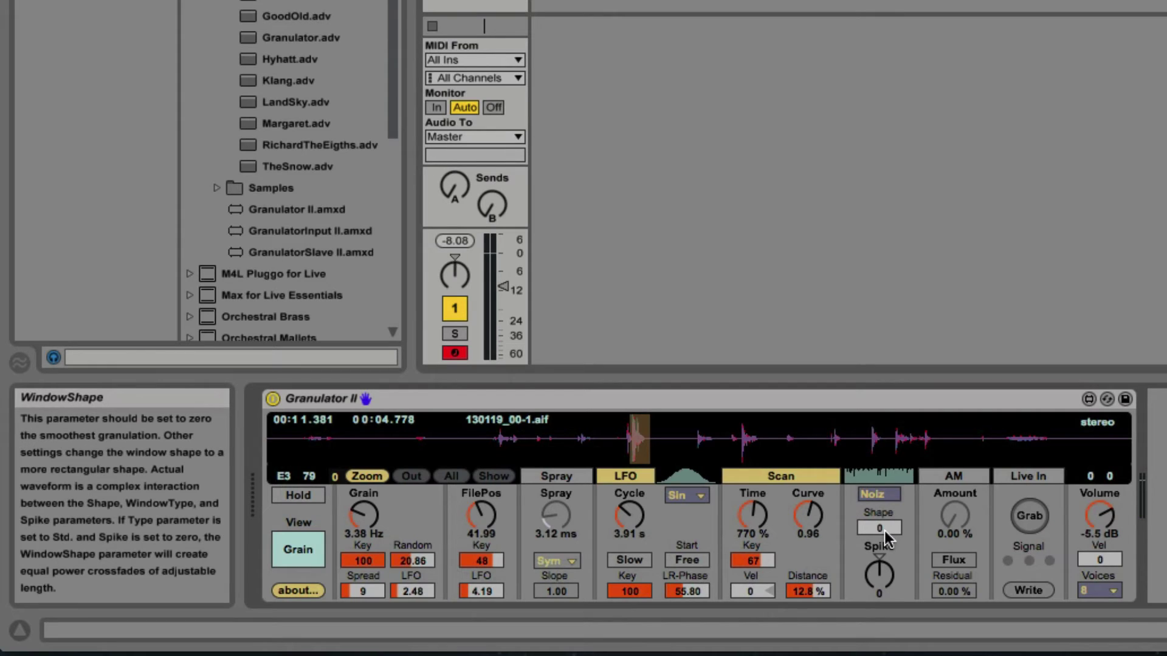
pyautogui.moveTo(884, 530); pyautogui.dragTo(882, 527)
pyautogui.click(879, 496)
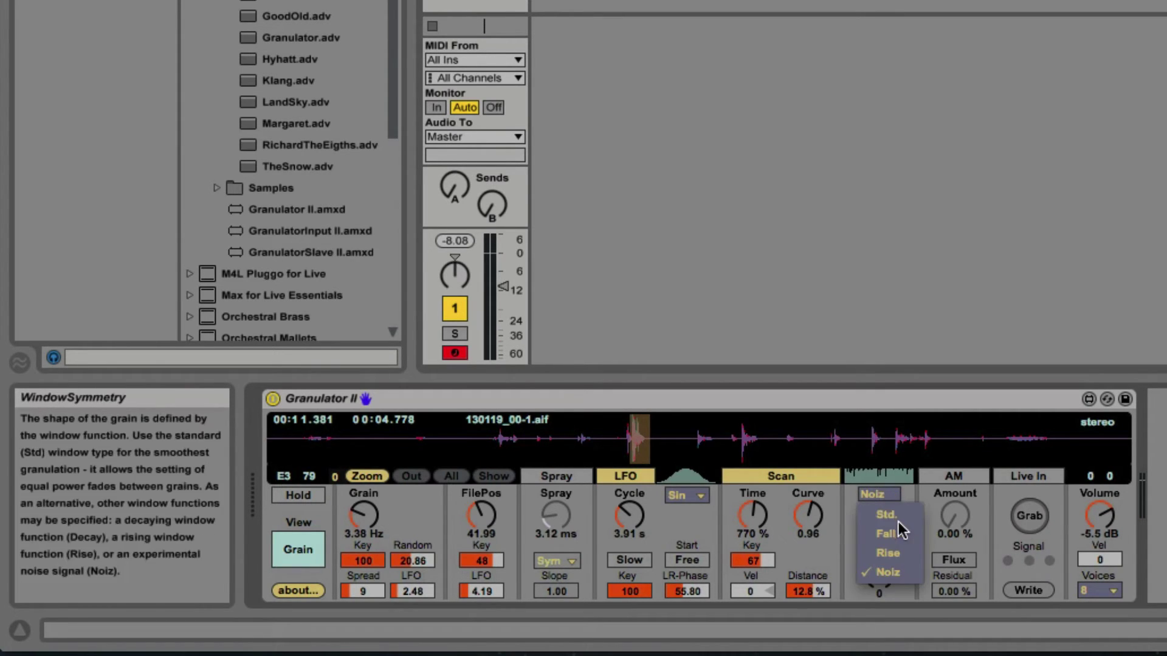
pyautogui.click(897, 515)
pyautogui.moveTo(885, 527); pyautogui.dragTo(885, 517)
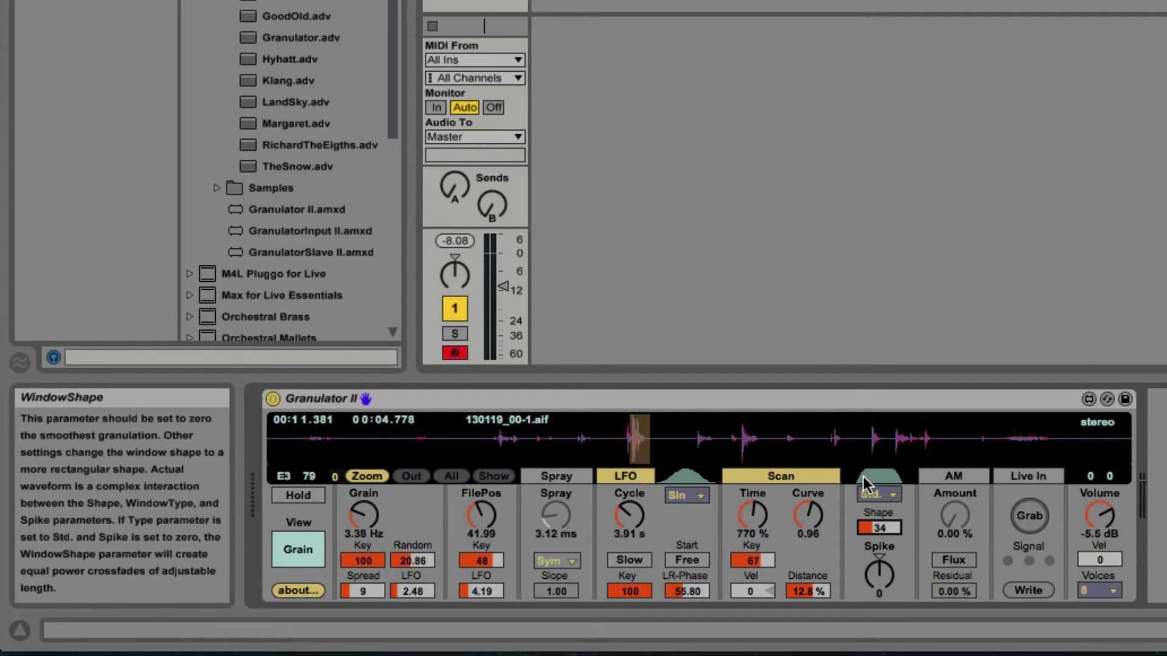
pyautogui.moveTo(891, 530); pyautogui.dragTo(891, 536)
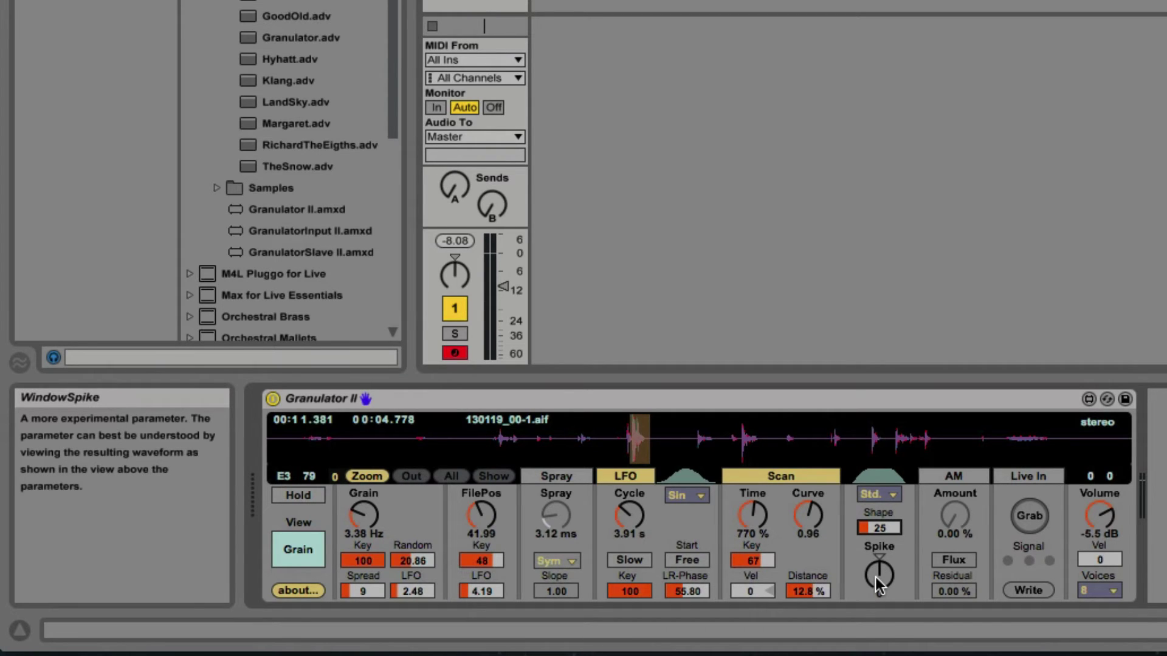
pyautogui.moveTo(875, 578)
pyautogui.mouseDown()
pyautogui.moveTo(879, 598)
pyautogui.moveTo(879, 574)
pyautogui.mouseUp()
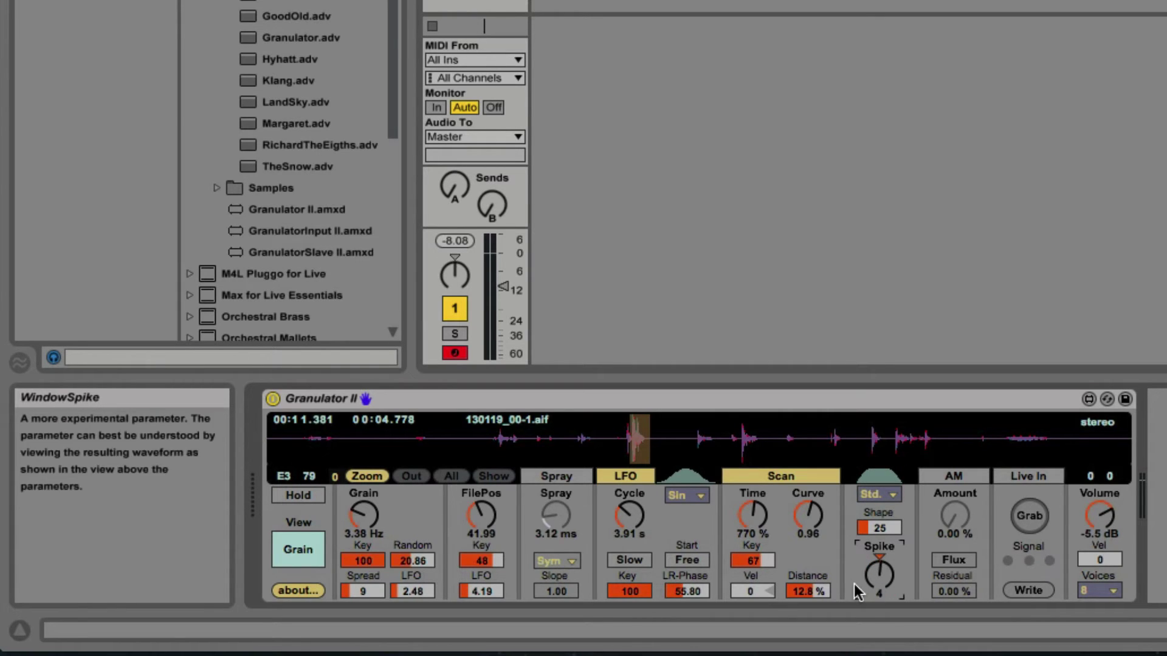
# Step: Enable AM in Flux mode and set its Amount to 26.8 %
pyautogui.click(964, 478)
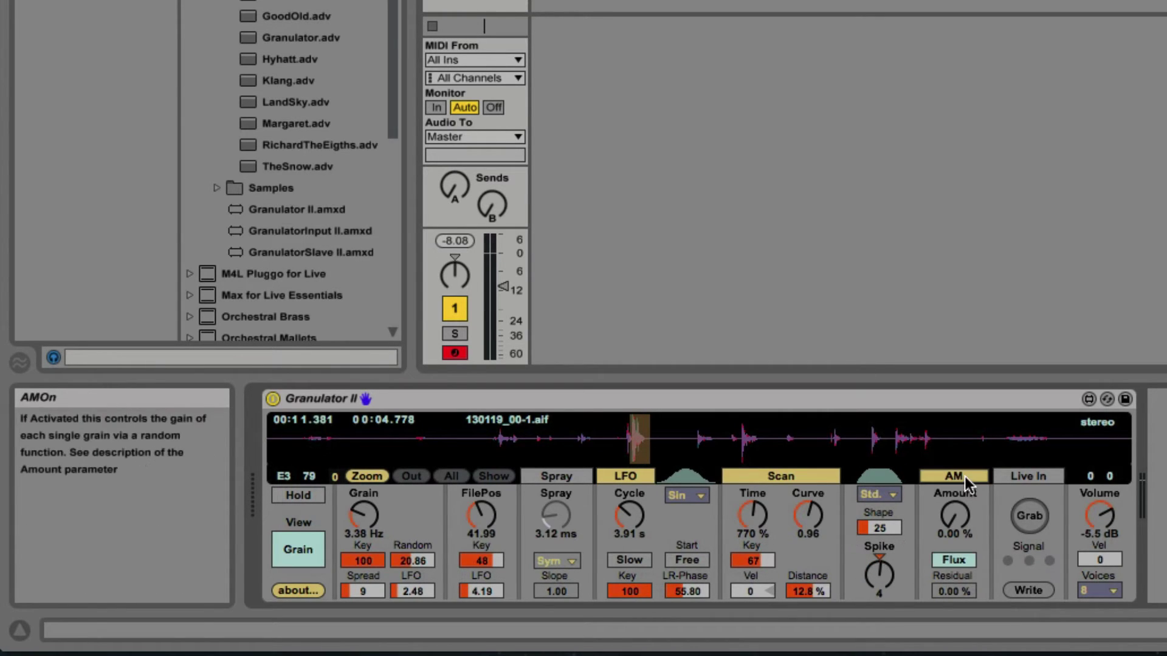
pyautogui.click(965, 559)
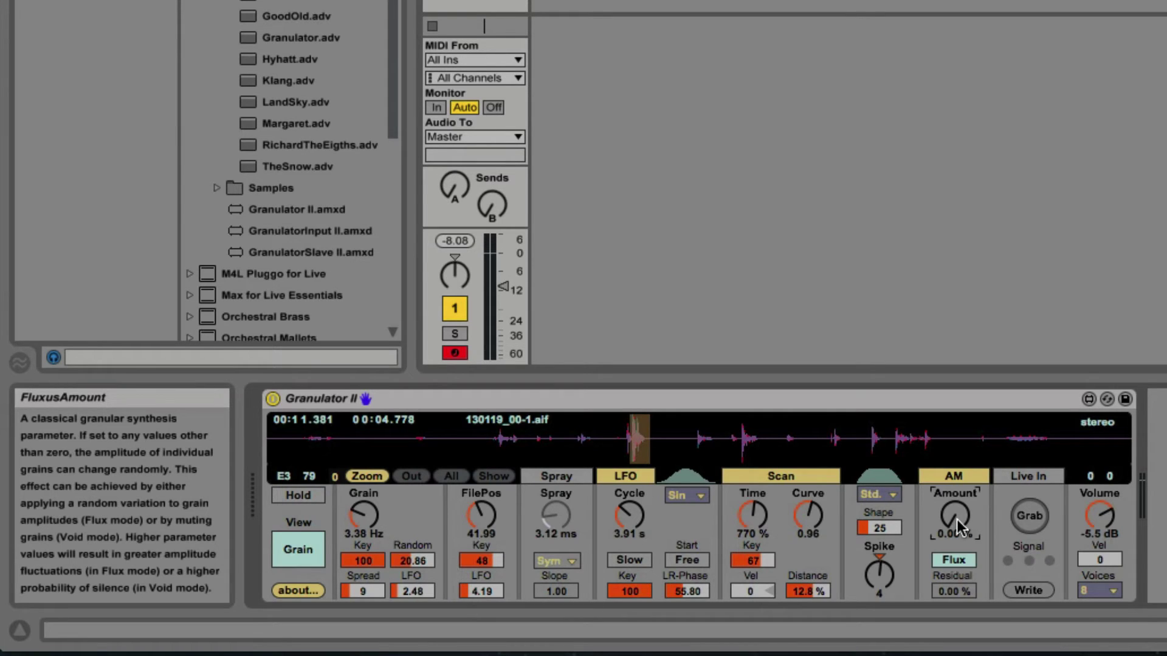
pyautogui.moveTo(957, 519); pyautogui.dragTo(957, 574)
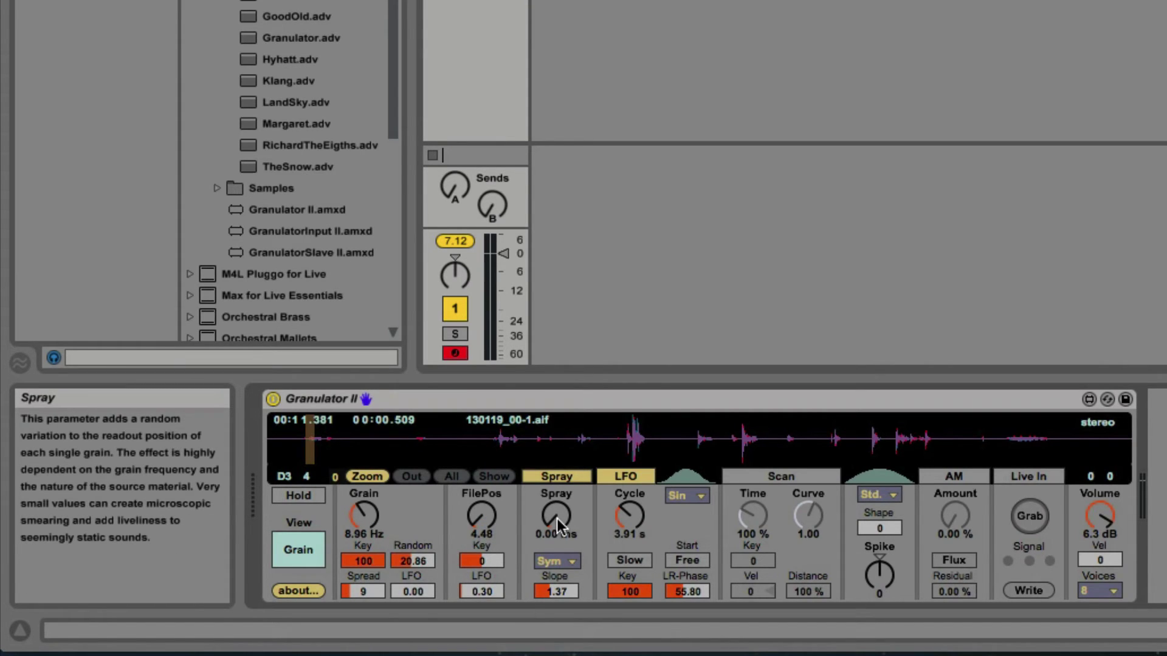
# Step: Raise Spray to 880 ms and keep its distribution on Sym
pyautogui.moveTo(556, 519); pyautogui.dragTo(557, 514)
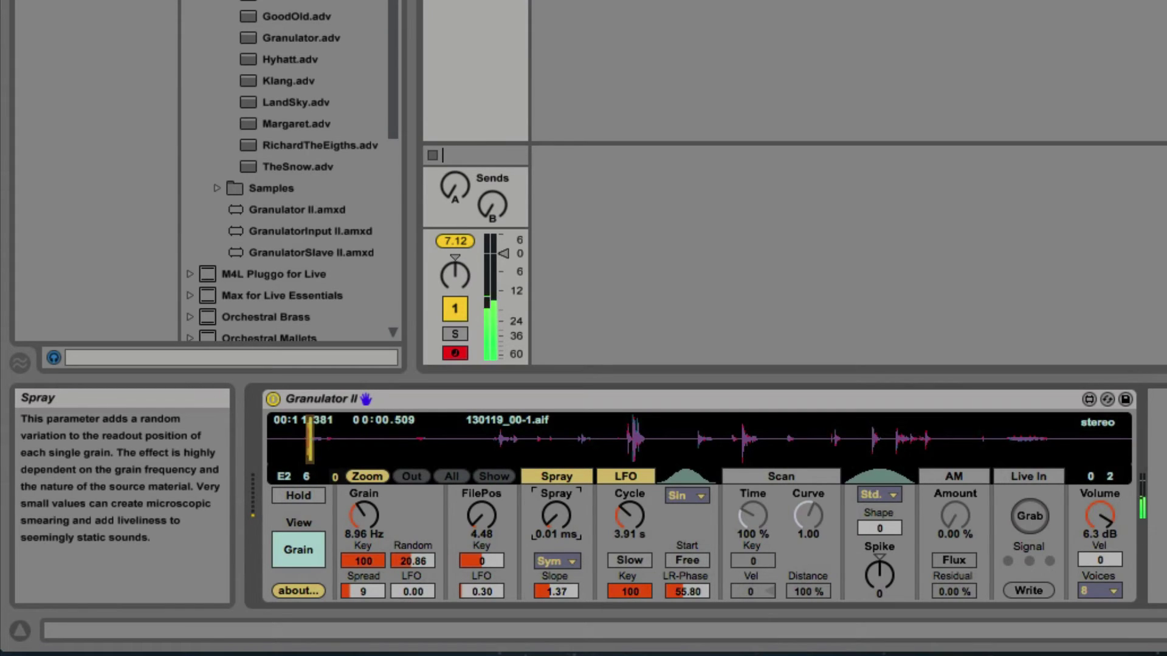
pyautogui.moveTo(557, 514)
pyautogui.mouseDown()
pyautogui.moveTo(556, 504)
pyautogui.moveTo(537, 510)
pyautogui.moveTo(537, 492)
pyautogui.moveTo(537, 529)
pyautogui.mouseUp()
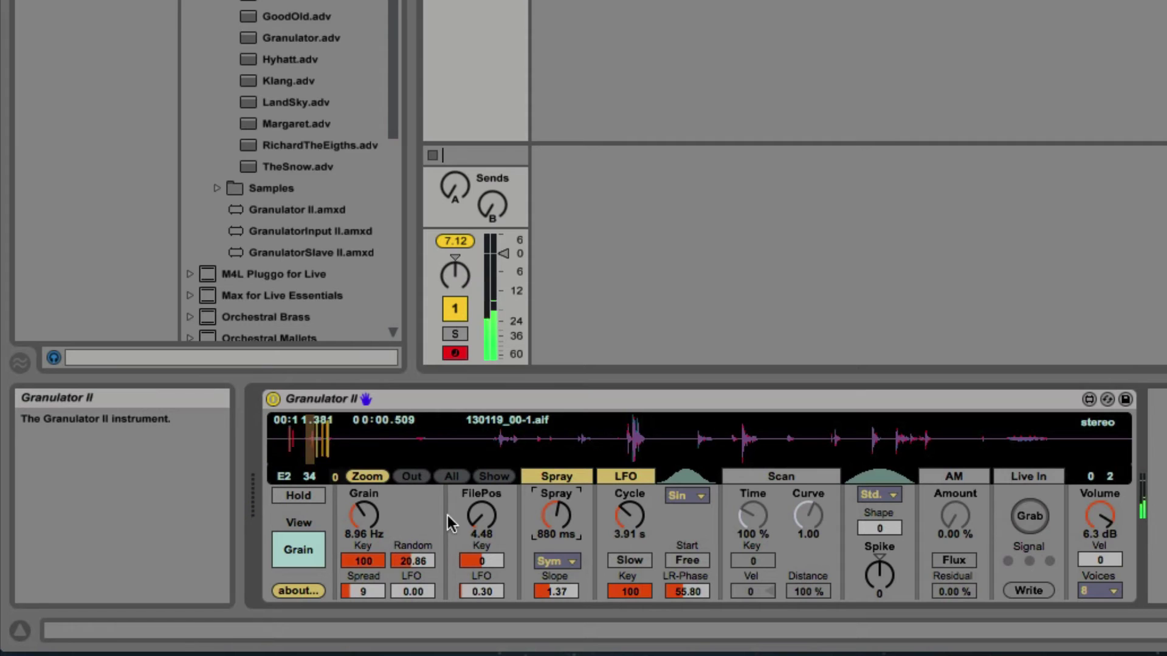
pyautogui.click(558, 562)
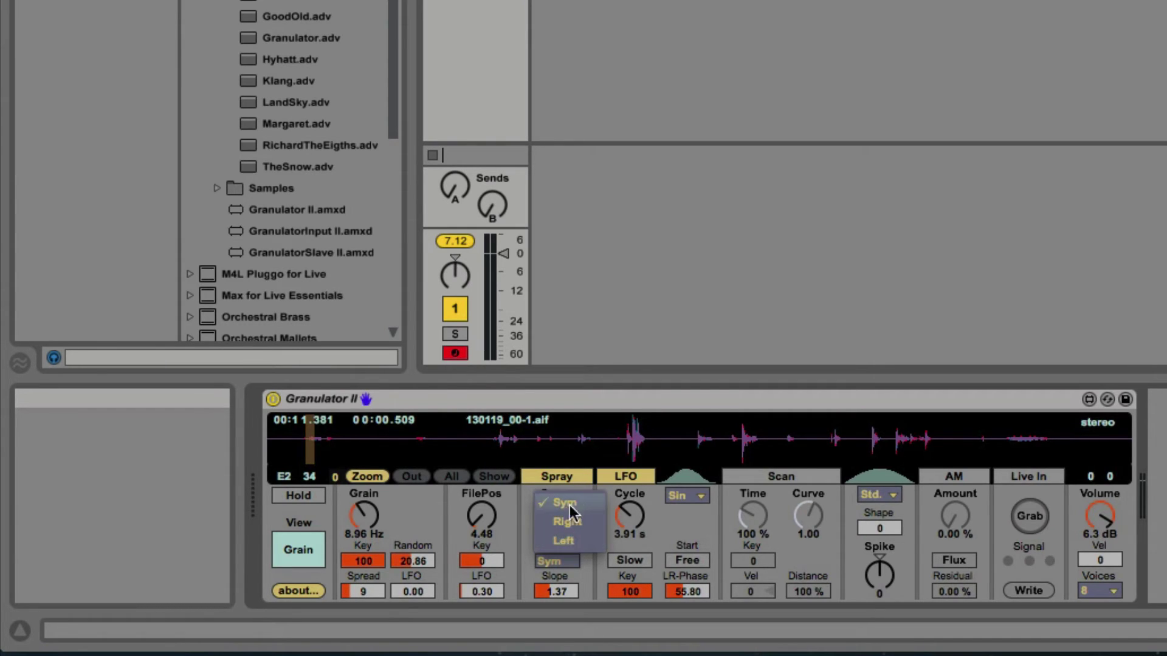
pyautogui.click(523, 546)
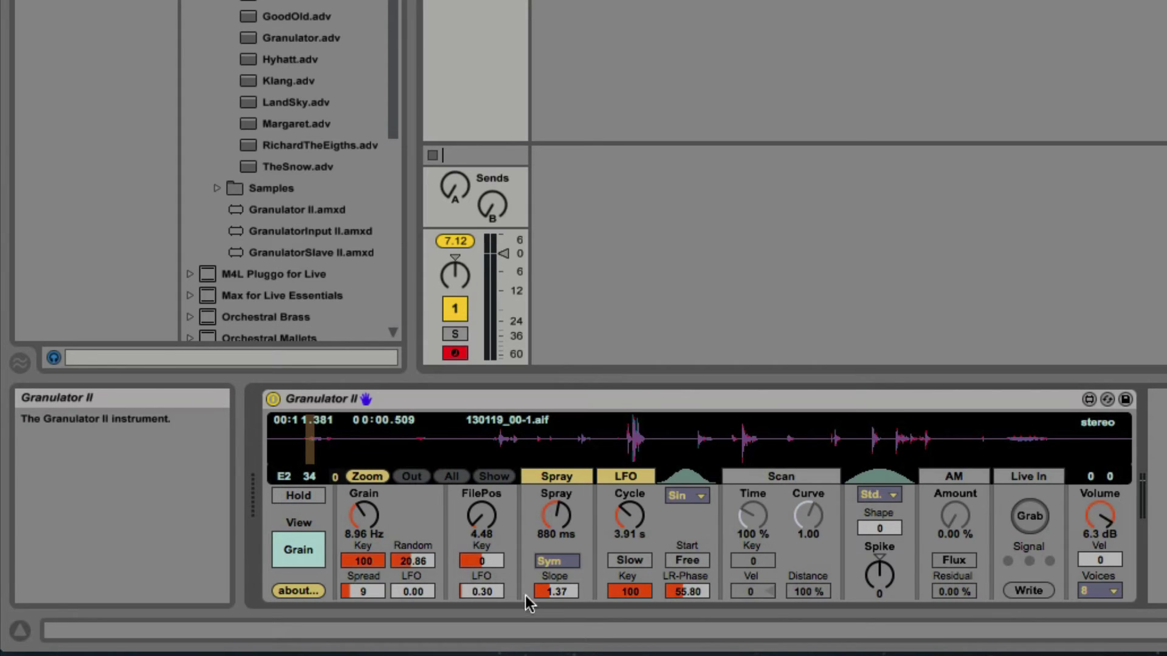
# Step: Set the Spray amount to 253 ms and its Slope to 1.00, trying a Slope of 10.00 first
pyautogui.moveTo(557, 592); pyautogui.dragTo(557, 546)
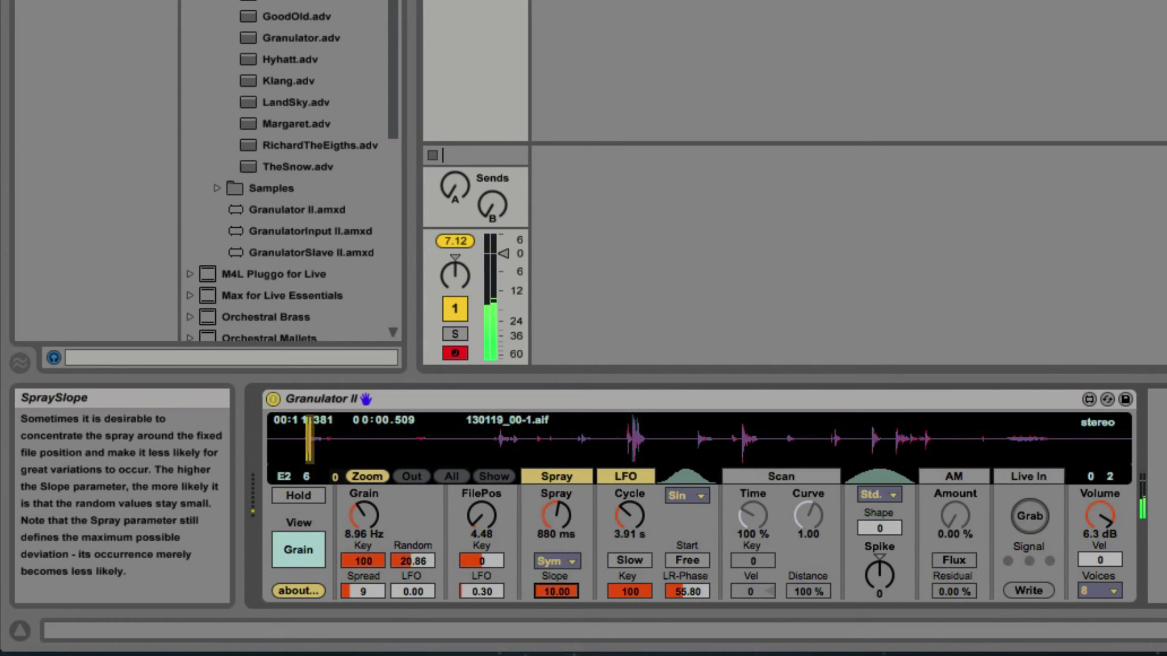
pyautogui.moveTo(558, 591); pyautogui.dragTo(557, 632)
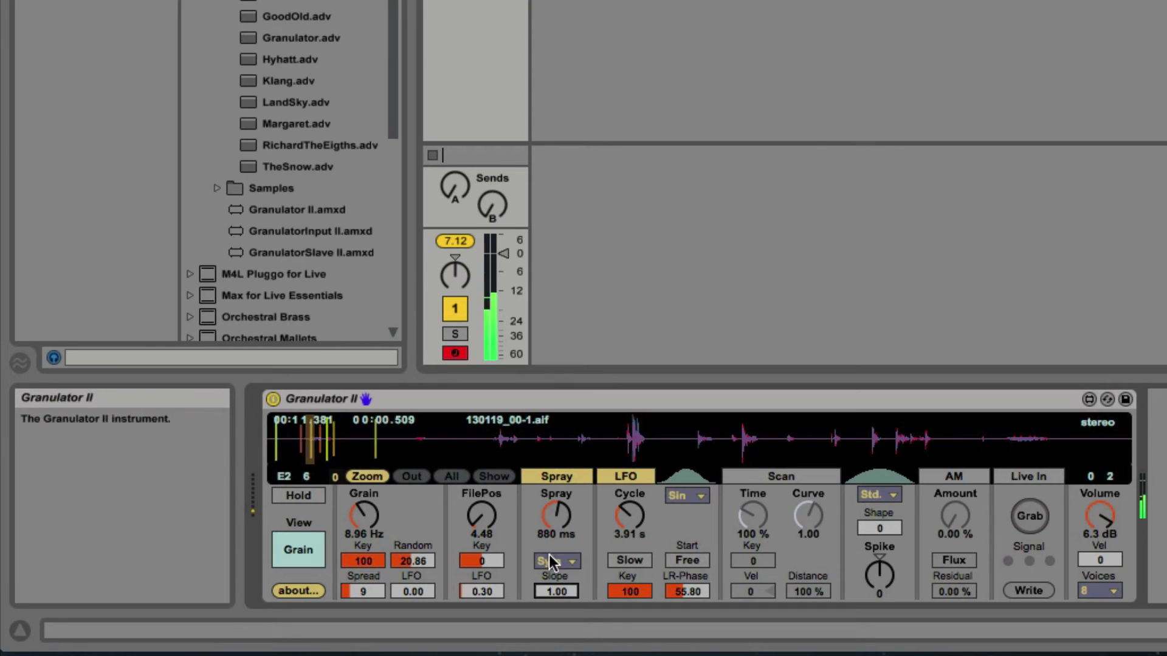
pyautogui.moveTo(555, 510); pyautogui.dragTo(555, 544)
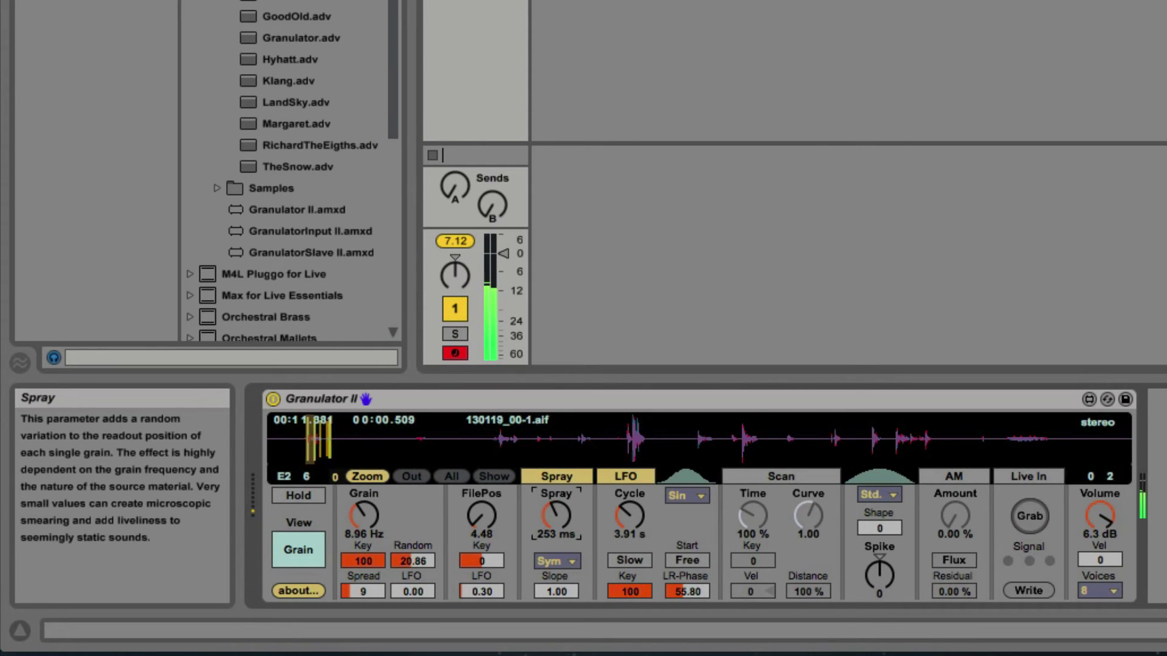
pyautogui.moveTo(574, 591)
pyautogui.mouseDown()
pyautogui.moveTo(574, 541)
pyautogui.moveTo(575, 602)
pyautogui.mouseUp()
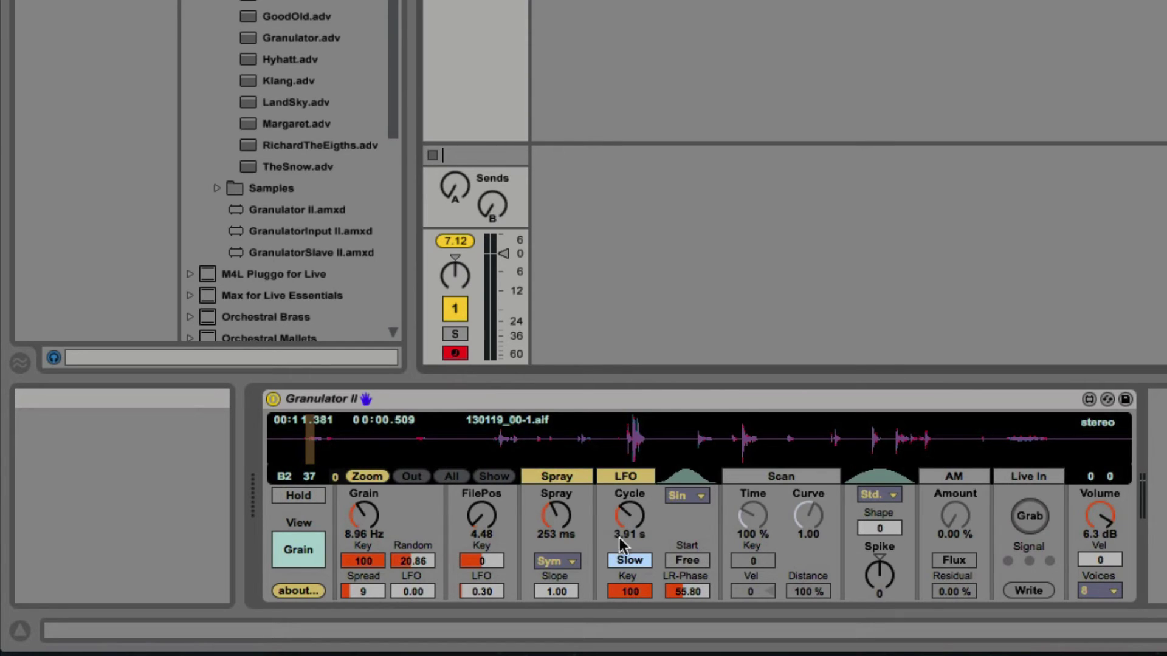
# Step: Review the LFO waveform options, keeping Sin with Slow enabled, and set the LFO start mode to Retrig
pyautogui.moveTo(612, 535)
pyautogui.click(698, 495)
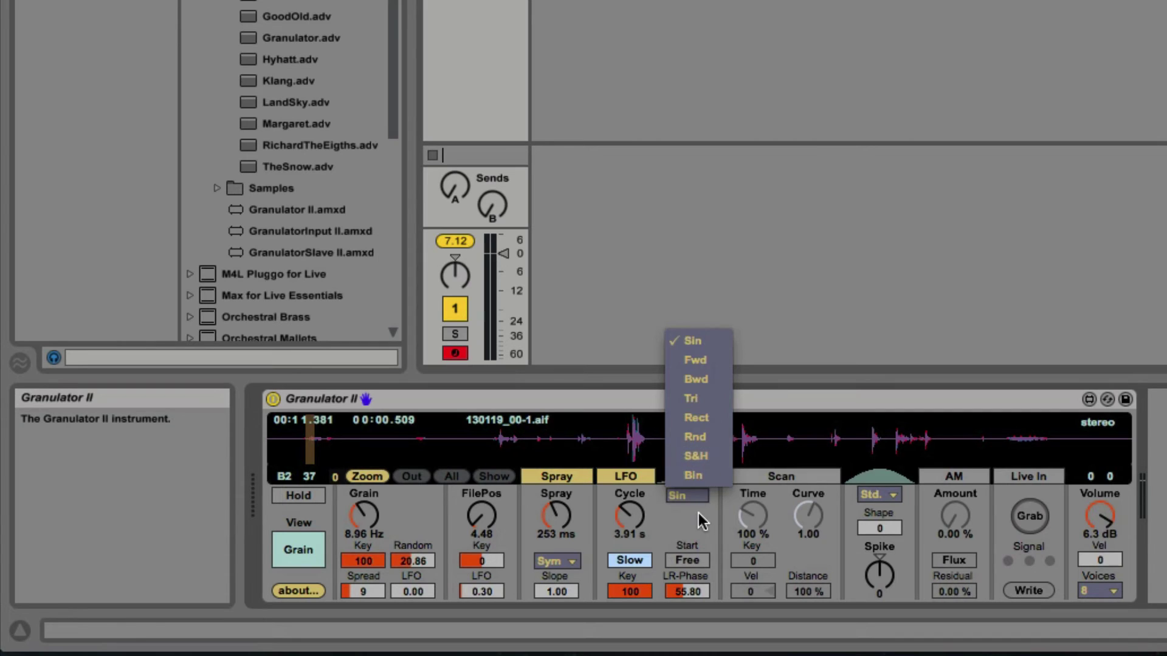
pyautogui.click(698, 515)
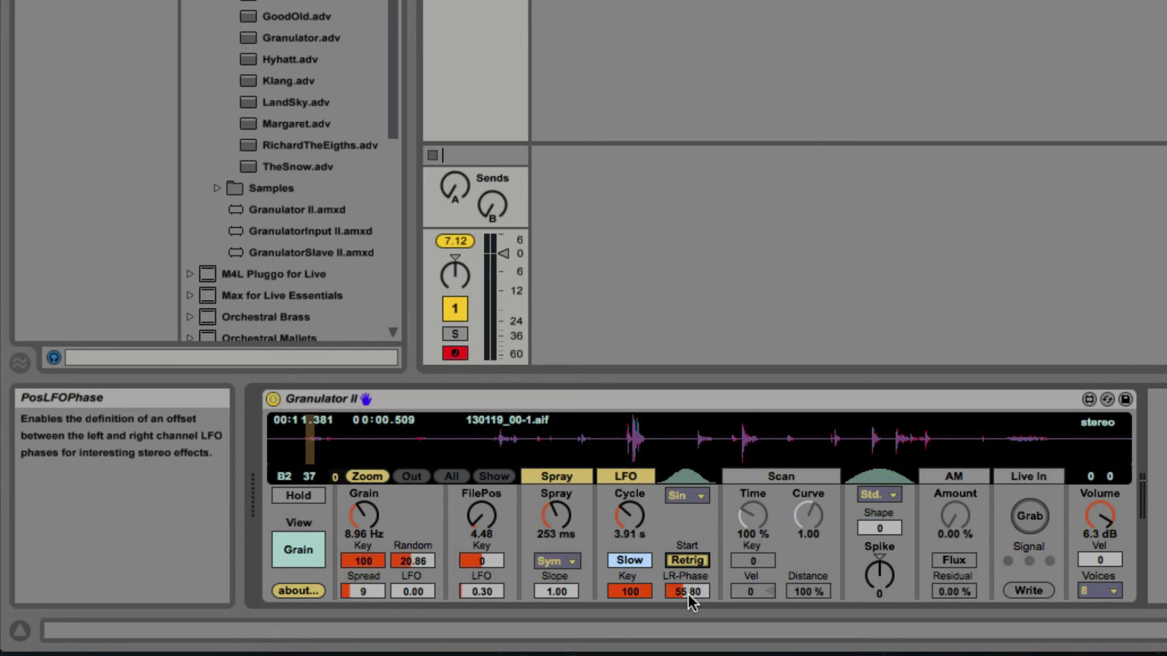
pyautogui.press('super+alt+i')
# Step: Show the Filter parameter view, enable FM and lower its modulation frequency
pyautogui.click(298, 549)
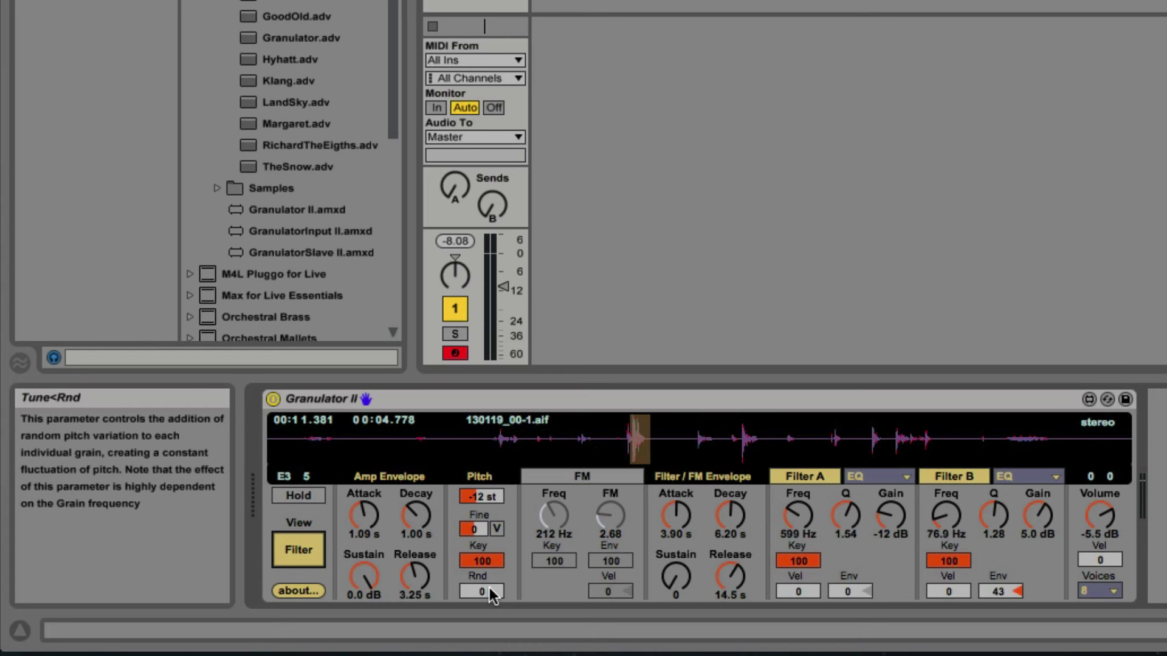
pyautogui.click(305, 550)
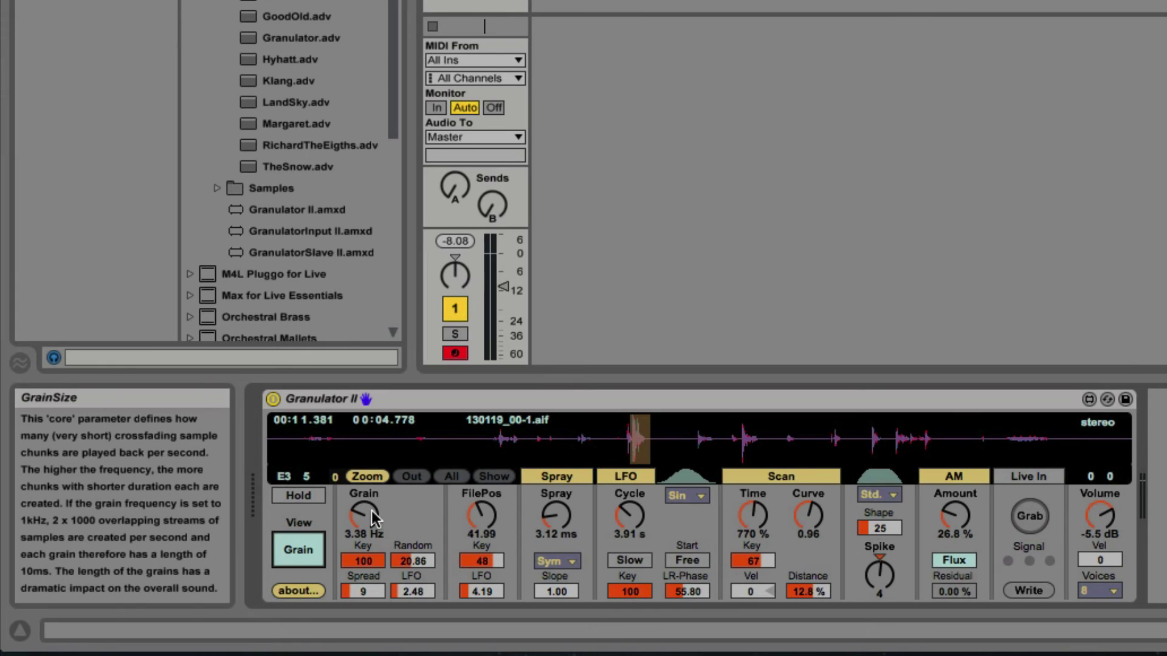
pyautogui.click(304, 547)
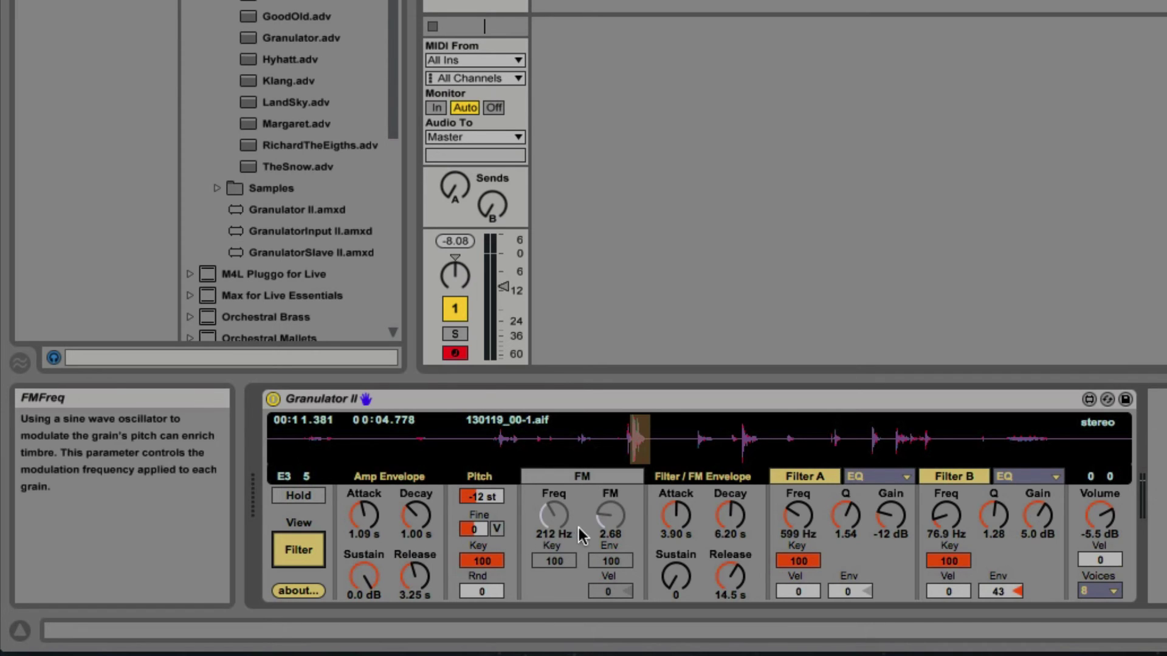
pyautogui.click(614, 480)
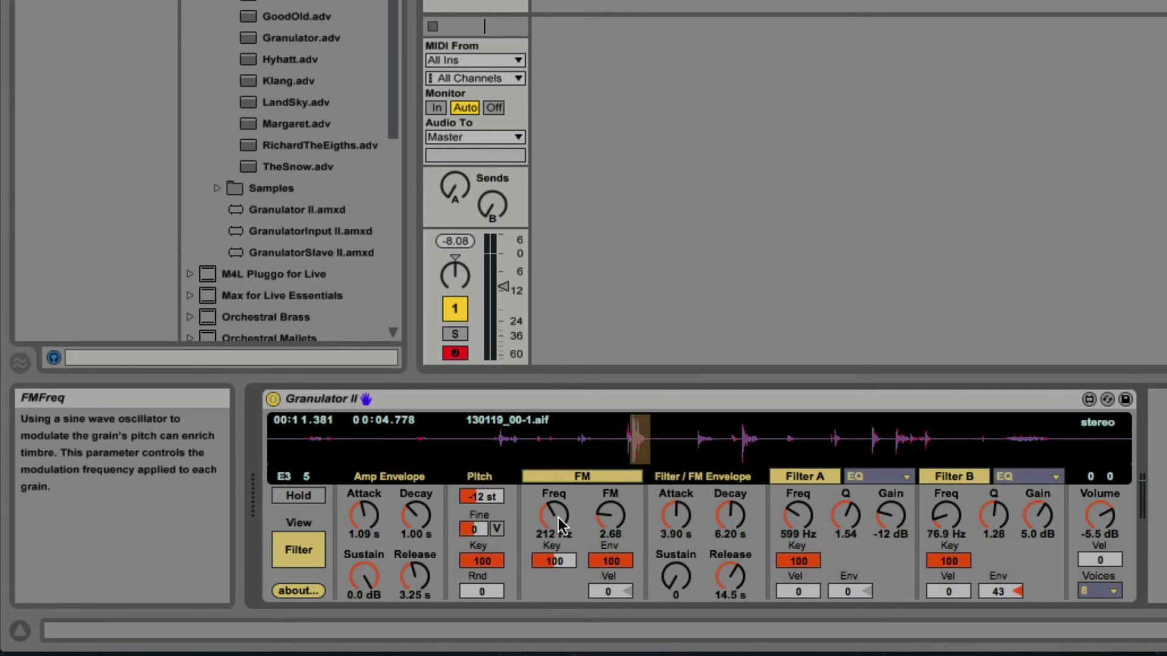
pyautogui.moveTo(556, 513); pyautogui.dragTo(556, 562)
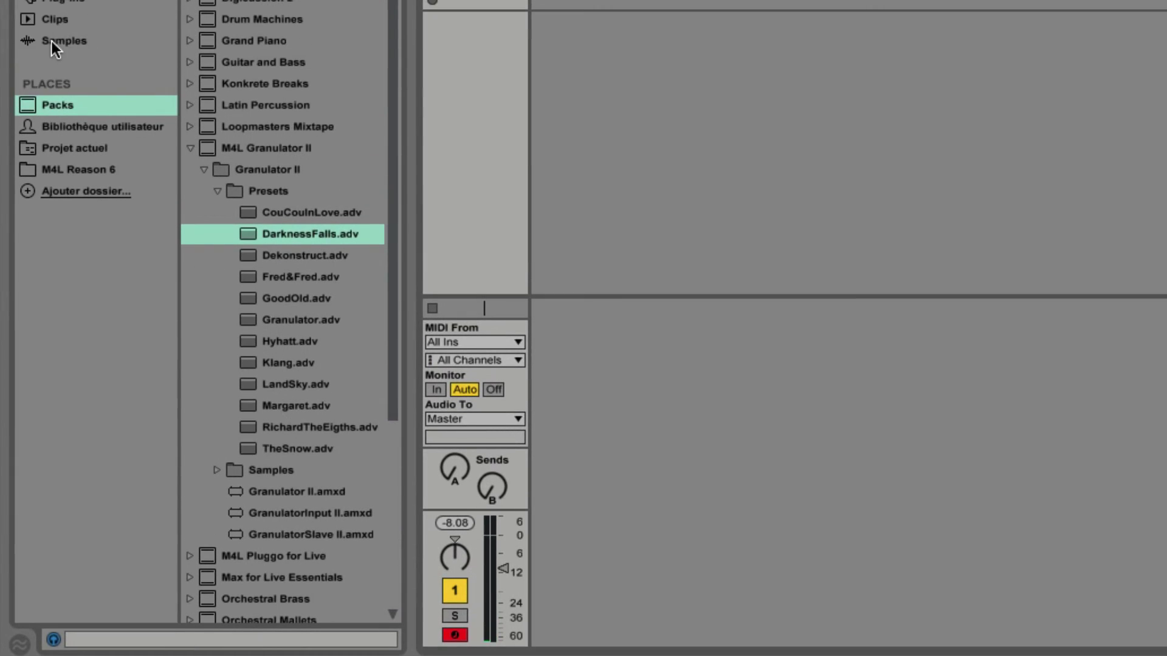
# Step: Load the sample 05_f_128_mel_e_11.aif into Granulator II and move the grain position to about 1.514 s in the waveform
pyautogui.click(51, 41)
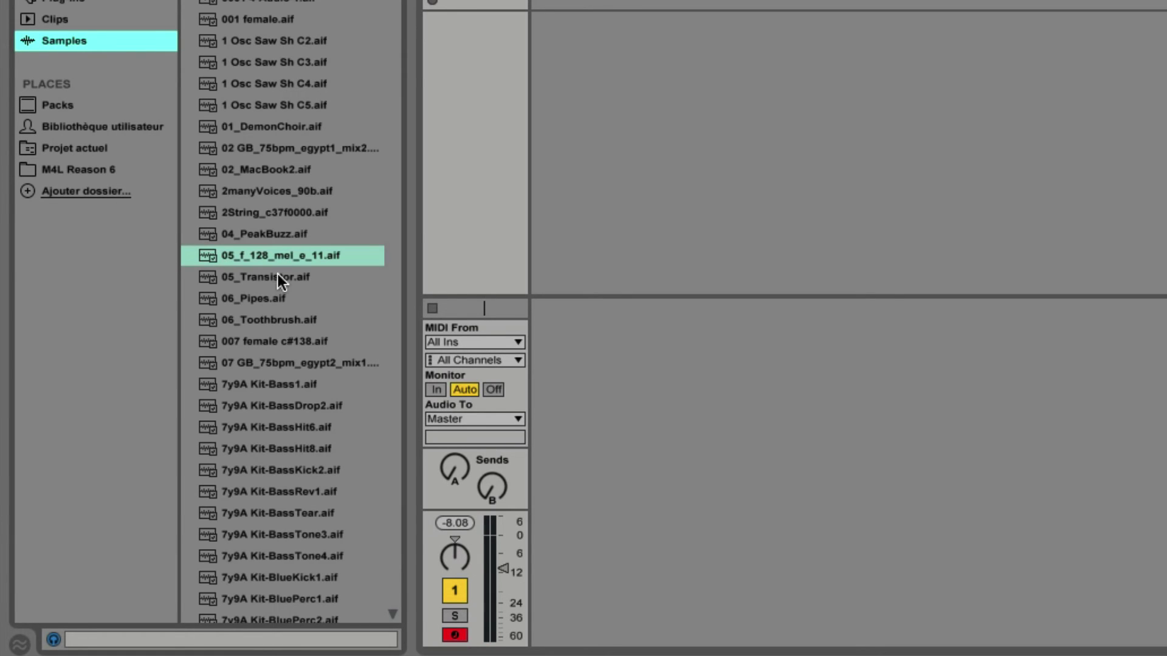
pyautogui.moveTo(239, 256); pyautogui.dragTo(556, 449)
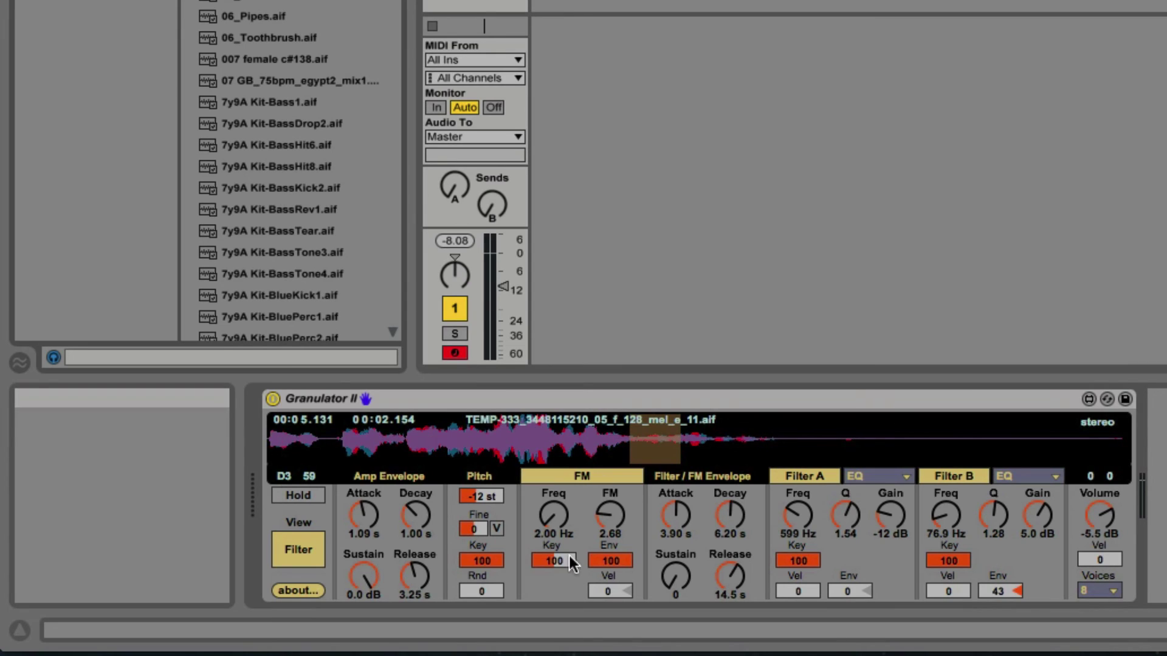
pyautogui.moveTo(654, 449); pyautogui.dragTo(555, 451)
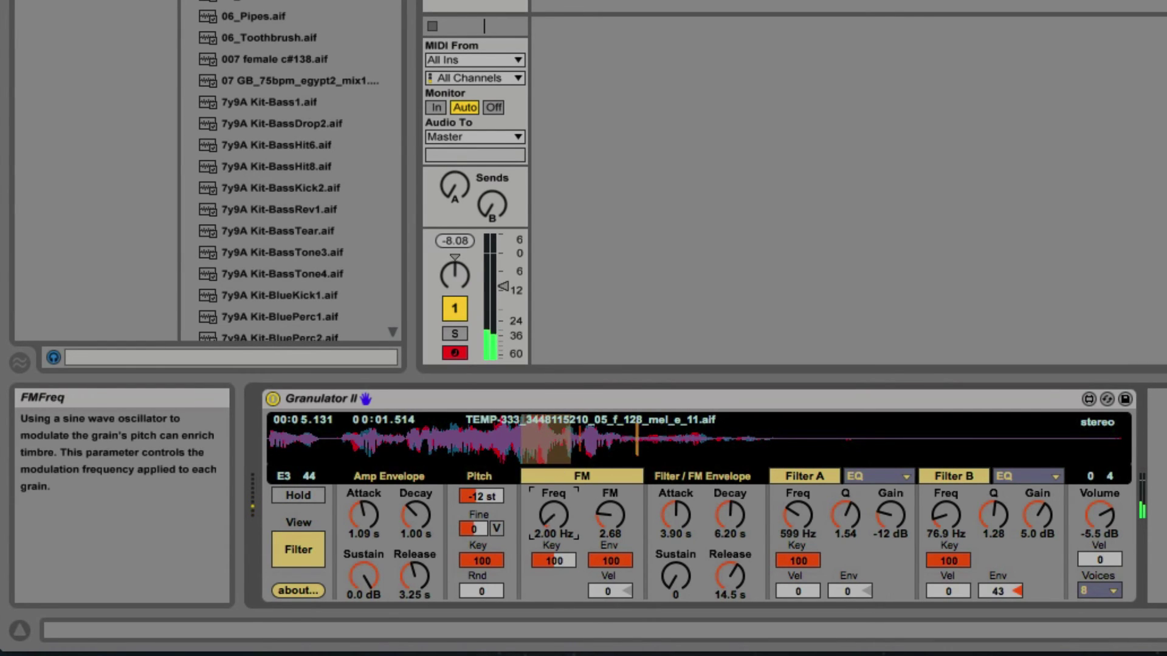
# Step: Sweep the FM modulation frequency up and back down, leaving it at 10.4 Hz
pyautogui.moveTo(557, 516); pyautogui.dragTo(557, 462)
pyautogui.moveTo(554, 515); pyautogui.dragTo(554, 559)
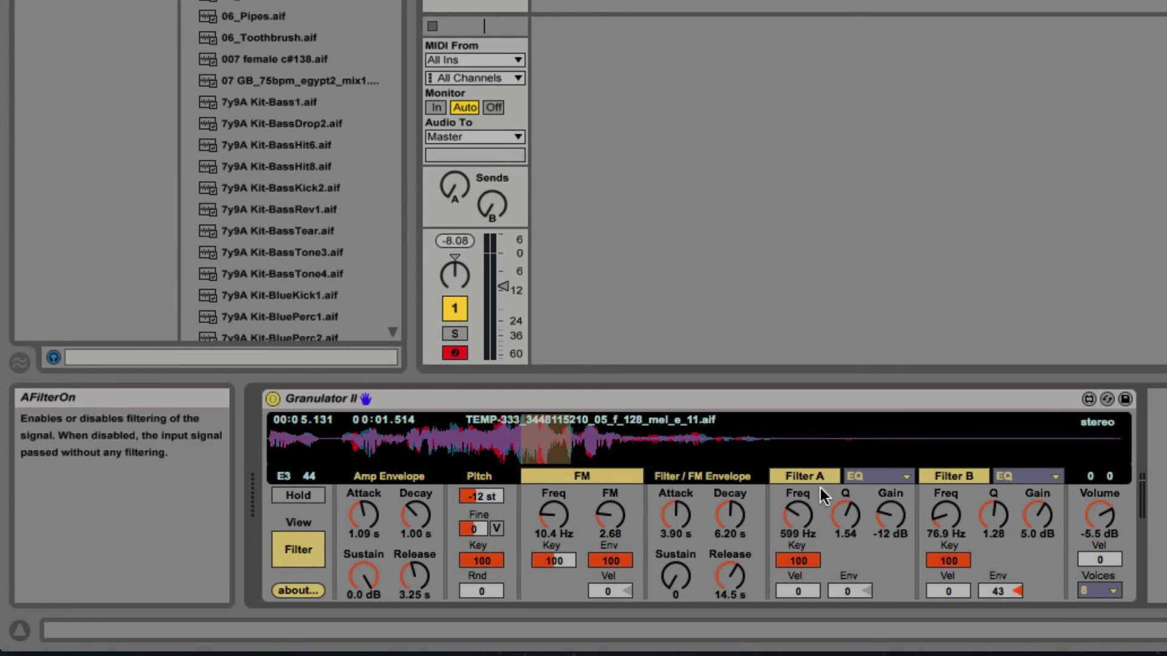
# Step: Review Filter A's type options, keeping EQ, and toggle the filter to show its on/off state
pyautogui.click(880, 480)
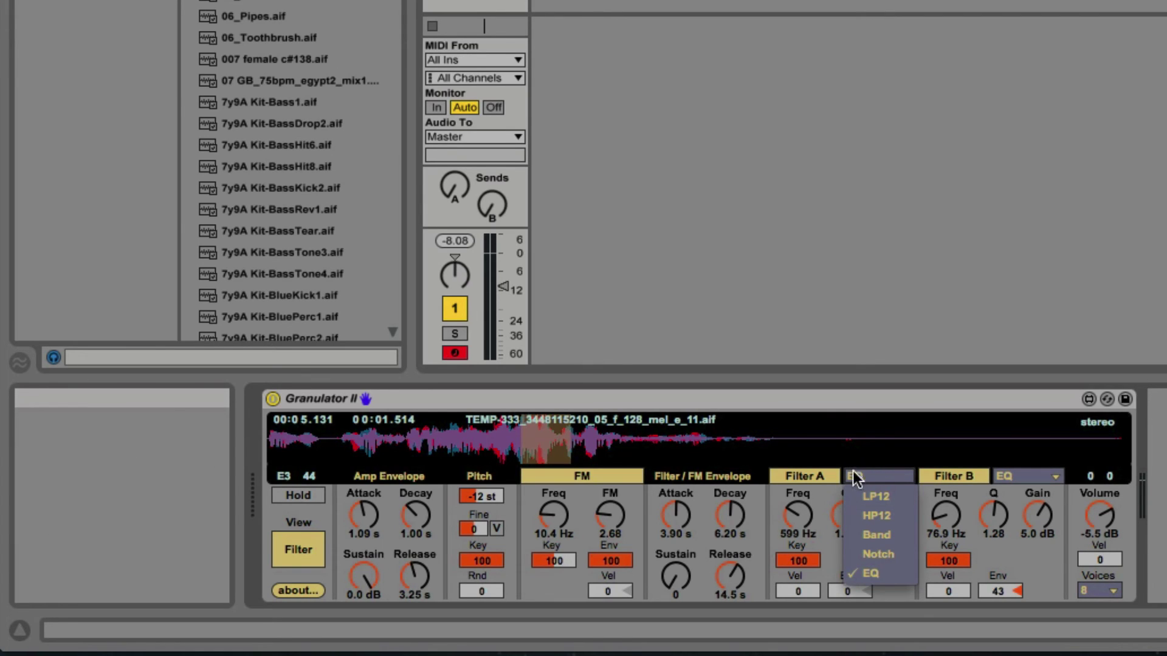
pyautogui.click(822, 472)
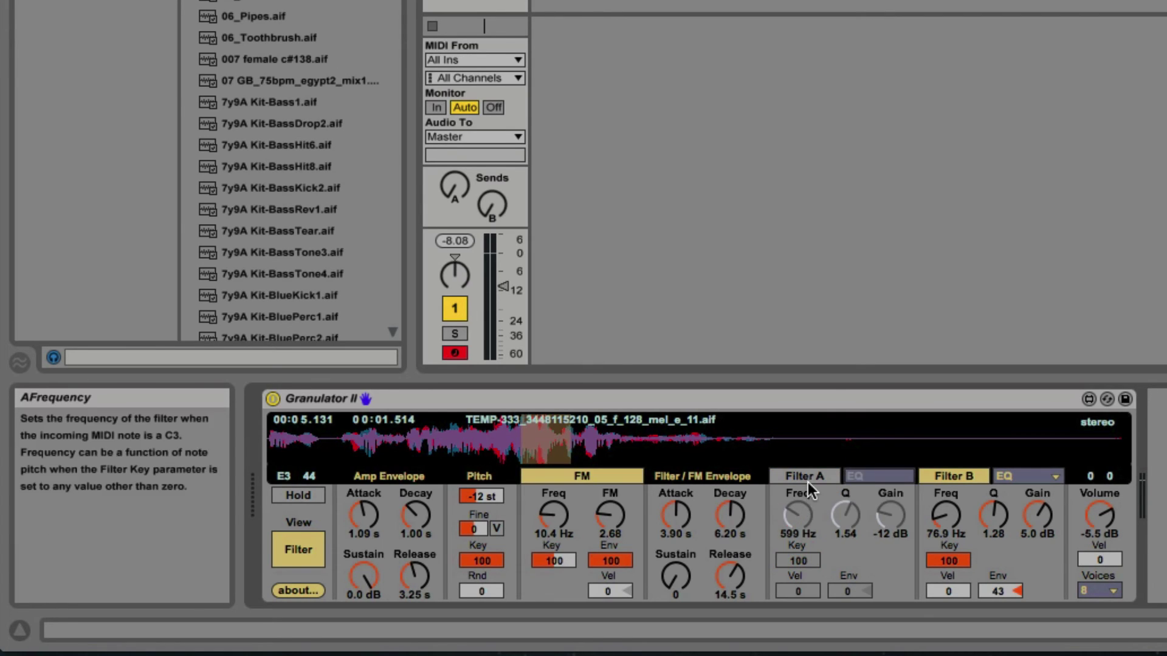
pyautogui.click(808, 478)
pyautogui.click(808, 478)
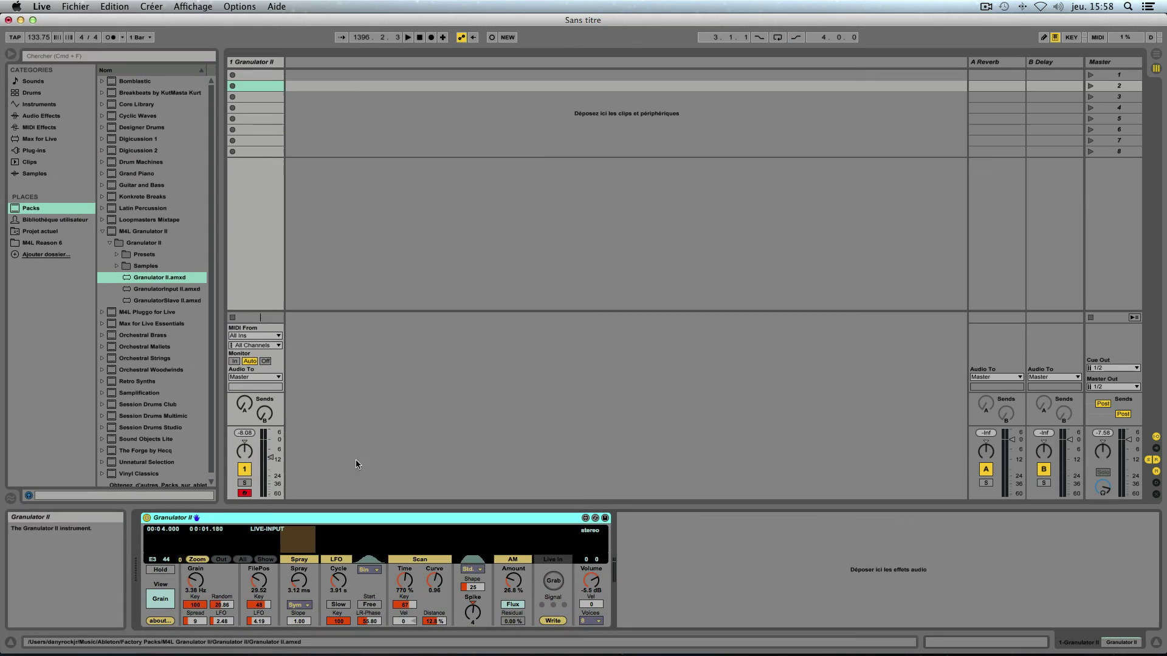
# Step: Check the audio input and output devices in the audio preferences
pyautogui.click(41, 6)
pyautogui.click(54, 41)
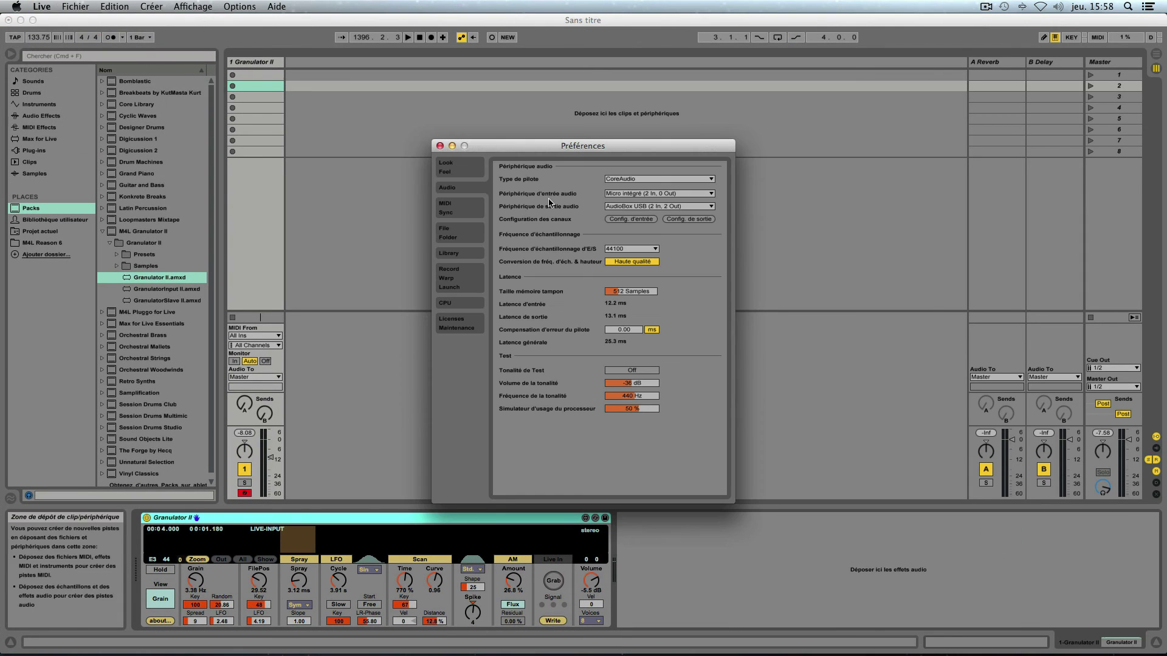
pyautogui.click(439, 146)
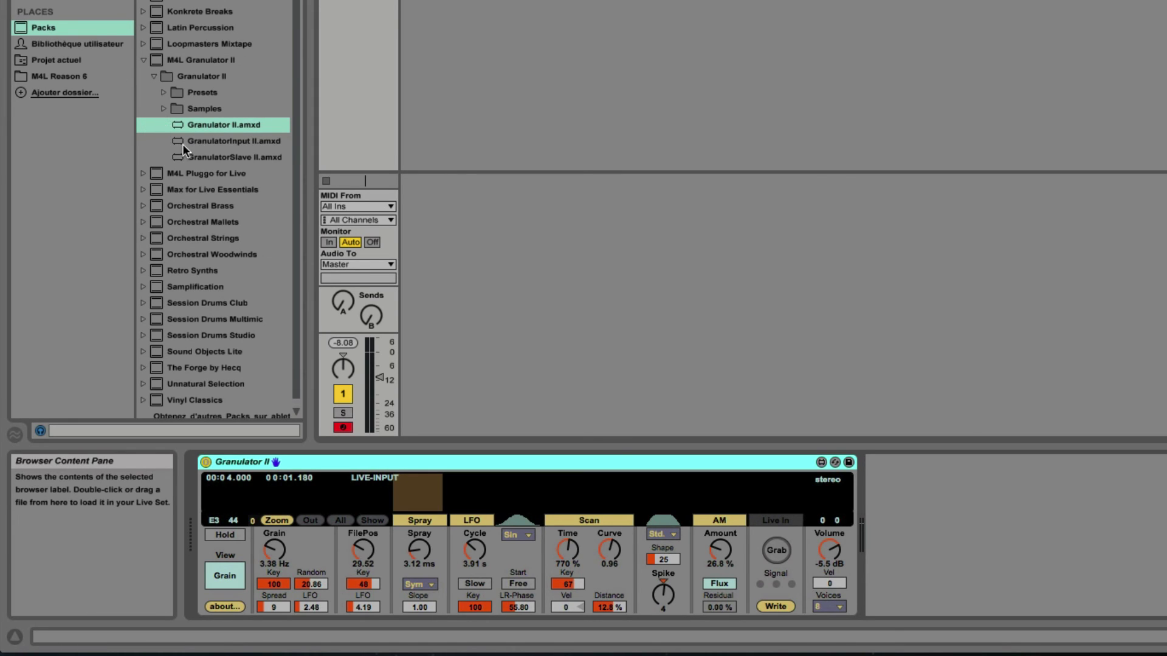
# Step: Add GranulatorInput II on a new audio track and review its buffer sizes, keeping 4000 ms
pyautogui.click(188, 140)
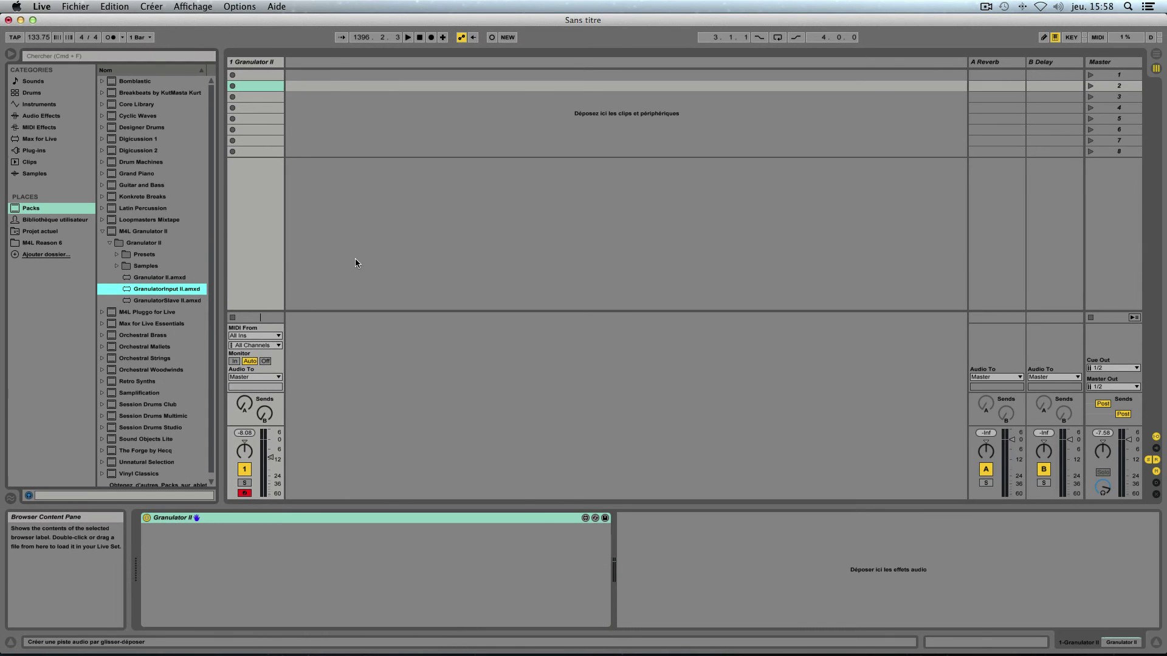
pyautogui.moveTo(355, 263); pyautogui.dragTo(359, 262)
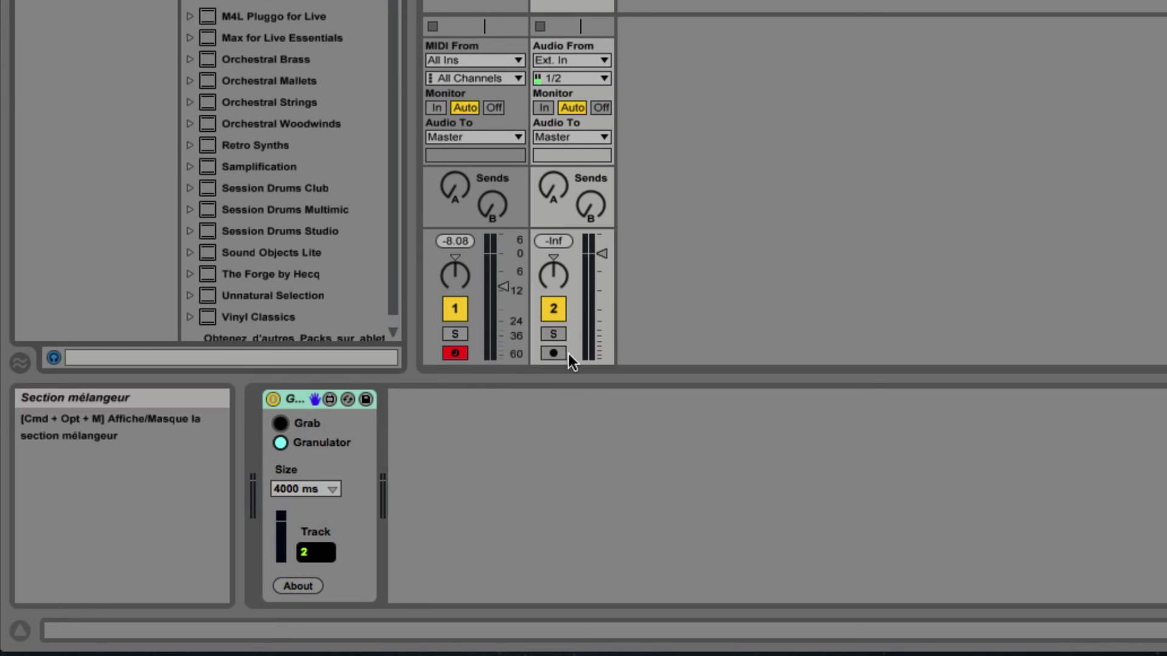
pyautogui.click(330, 491)
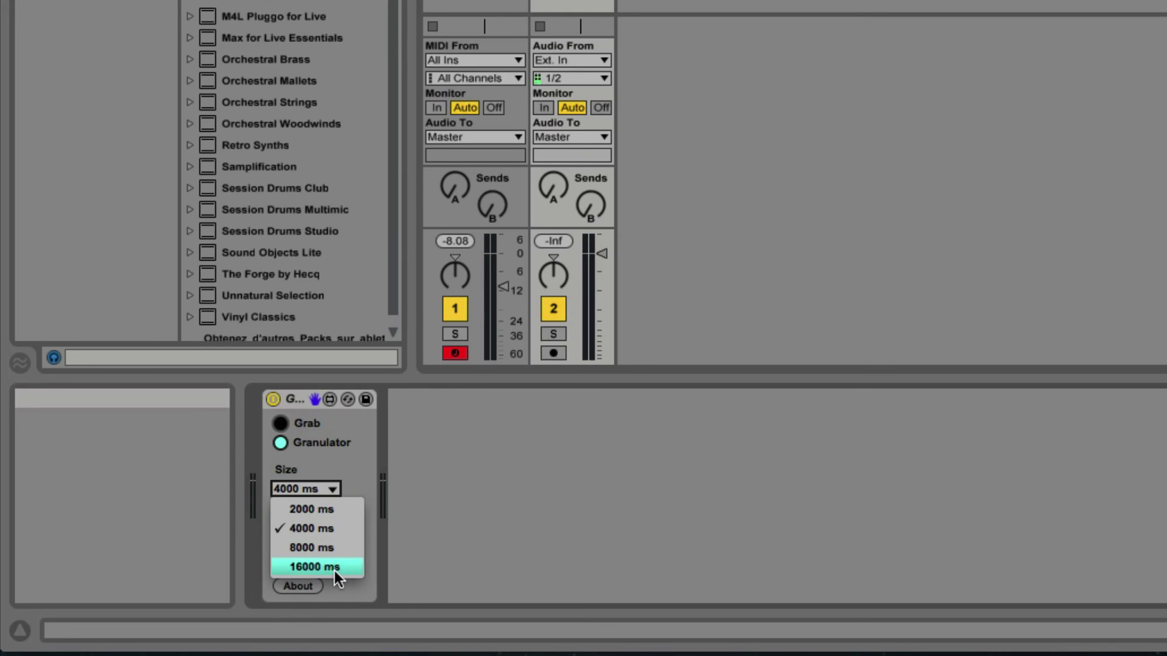
pyautogui.click(346, 455)
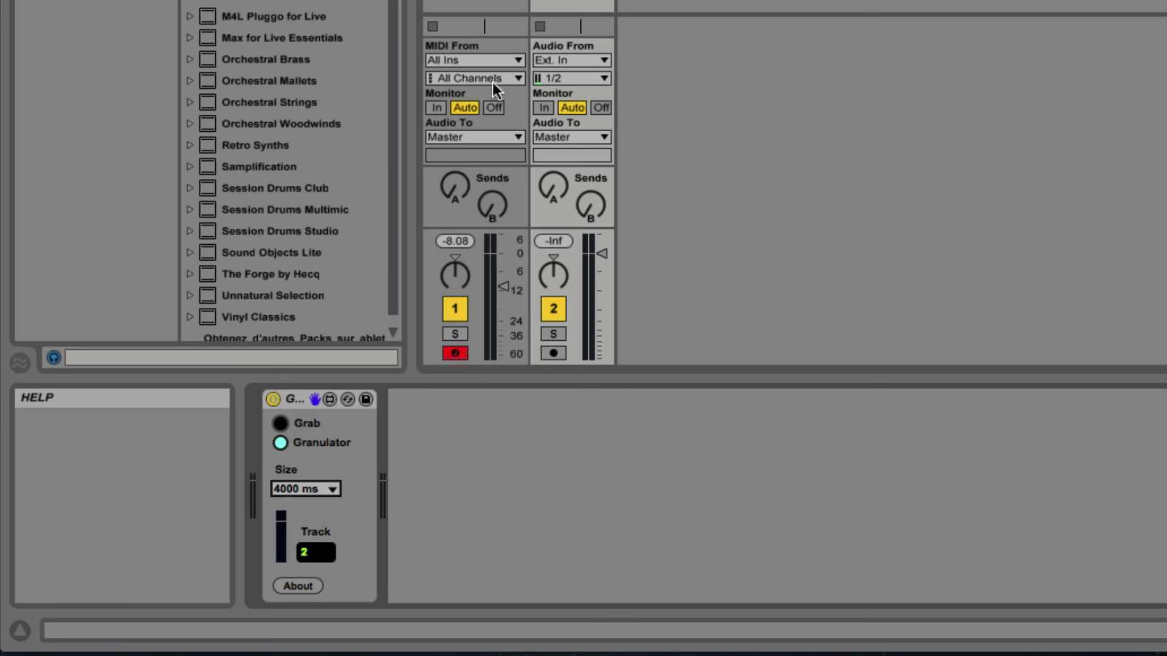
# Step: Test the external input by arming the new audio track briefly, and disarm it again
pyautogui.click(553, 353)
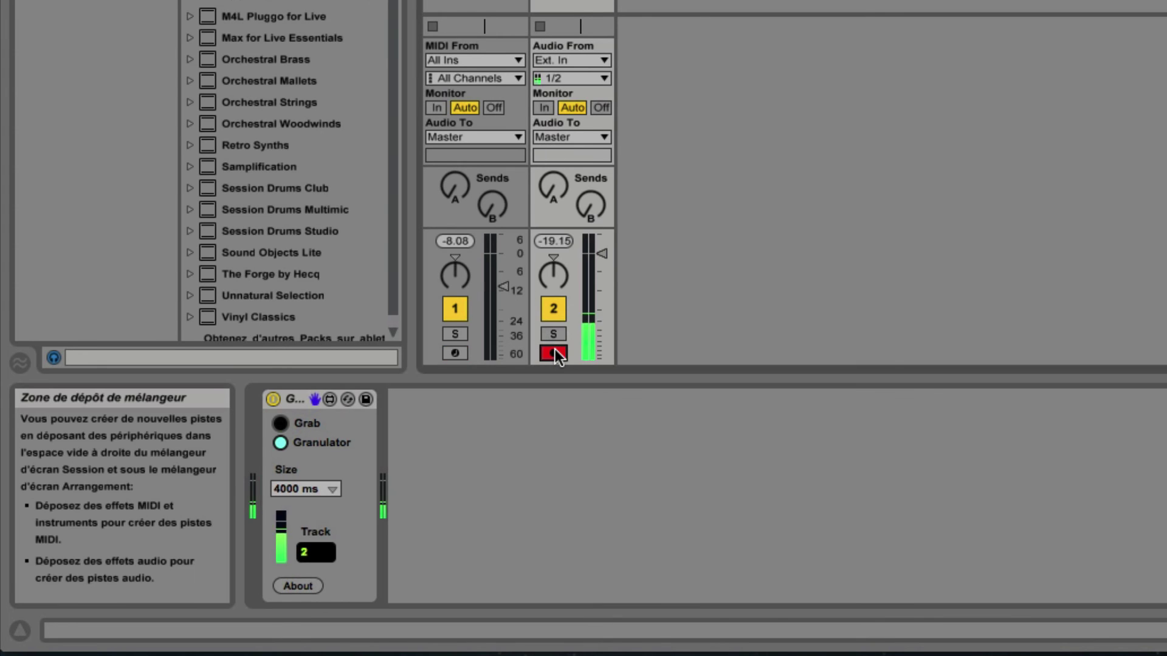
pyautogui.click(554, 353)
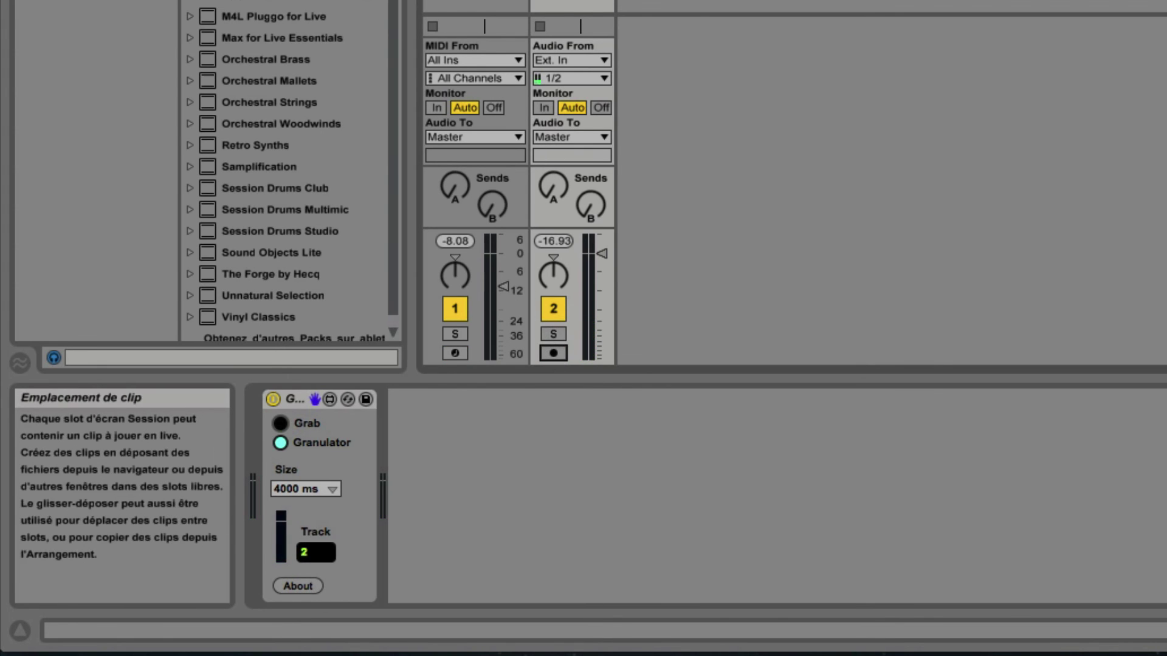
# Step: Show the Granulator II device on the MIDI track, switch Live In off and on again, and grab the live input
pyautogui.click(476, 5)
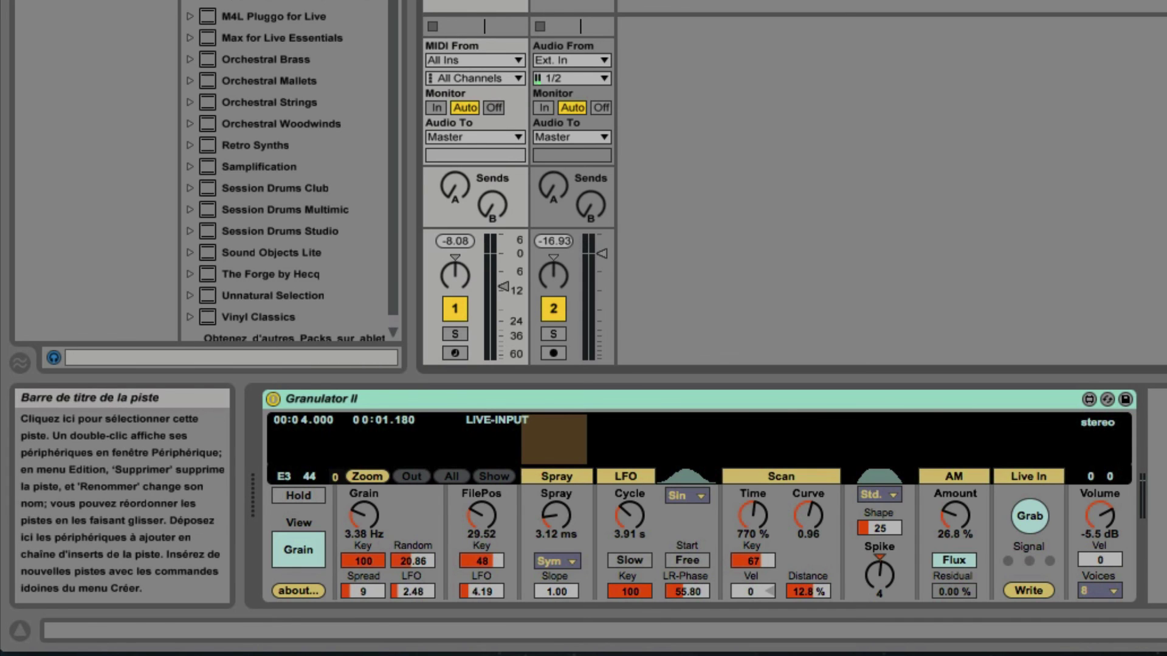
pyautogui.click(1038, 476)
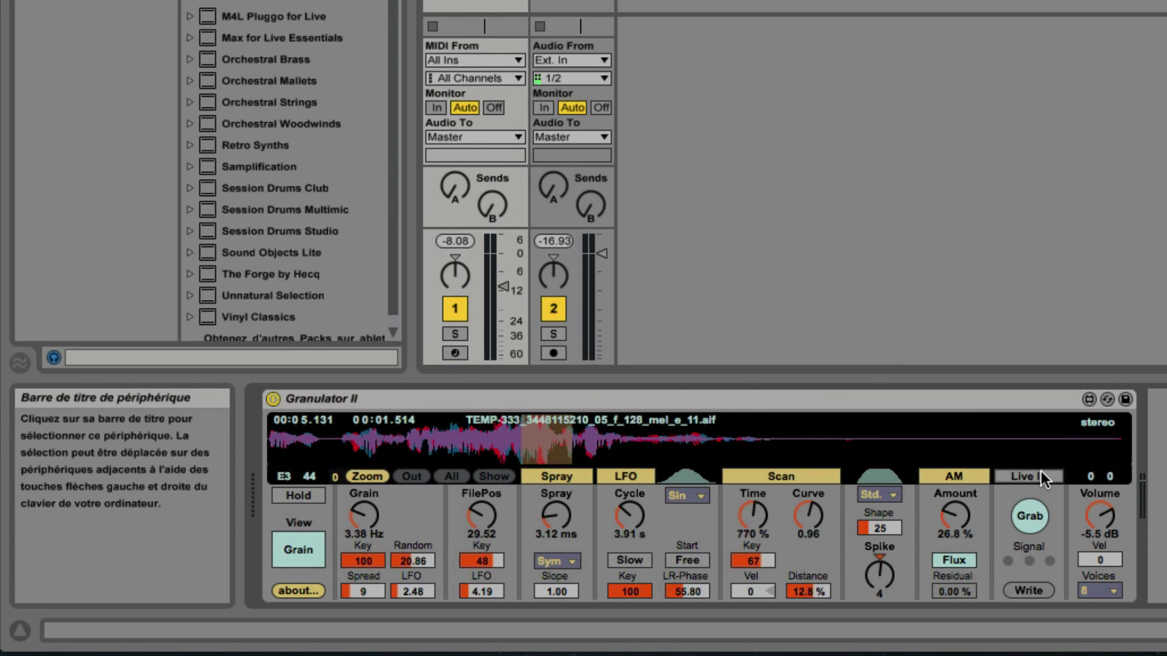
pyautogui.click(1040, 473)
pyautogui.click(1029, 517)
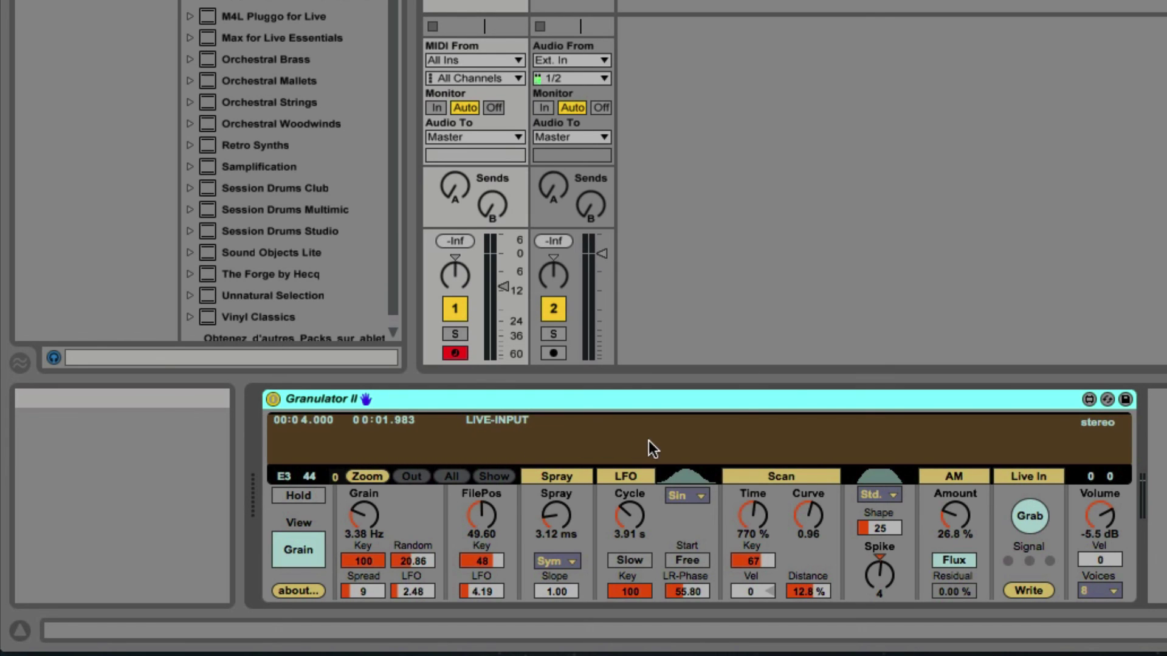
# Step: Set the audio track's monitoring to In and grab the live microphone input into Granulator II several times
pyautogui.click(545, 109)
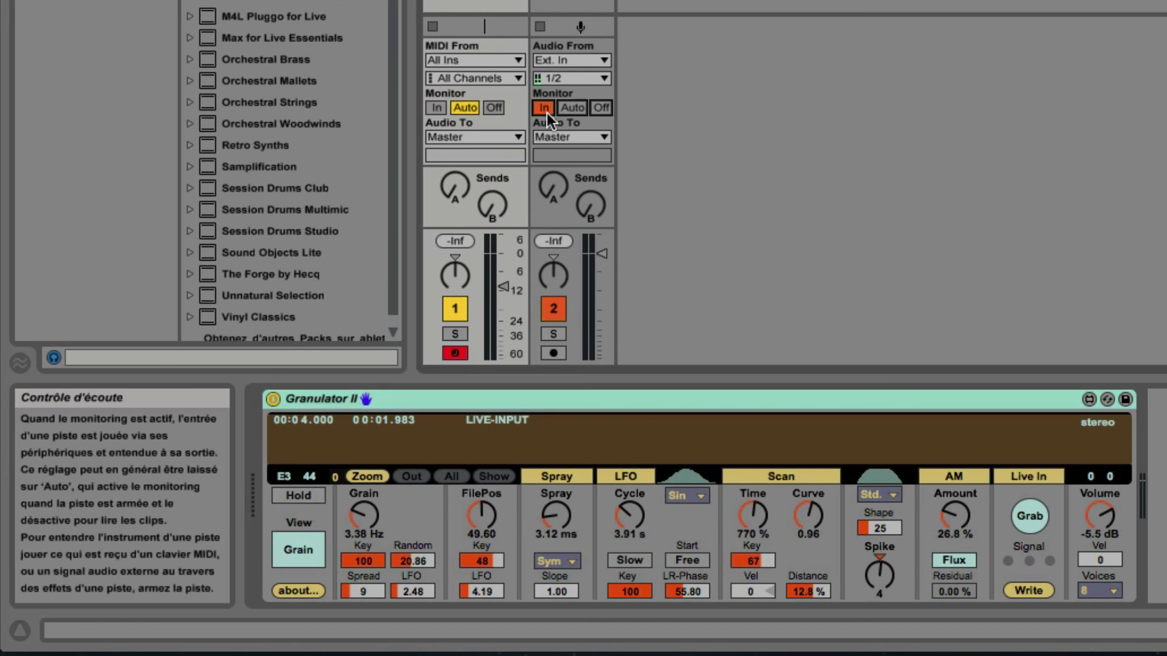
pyautogui.click(1031, 513)
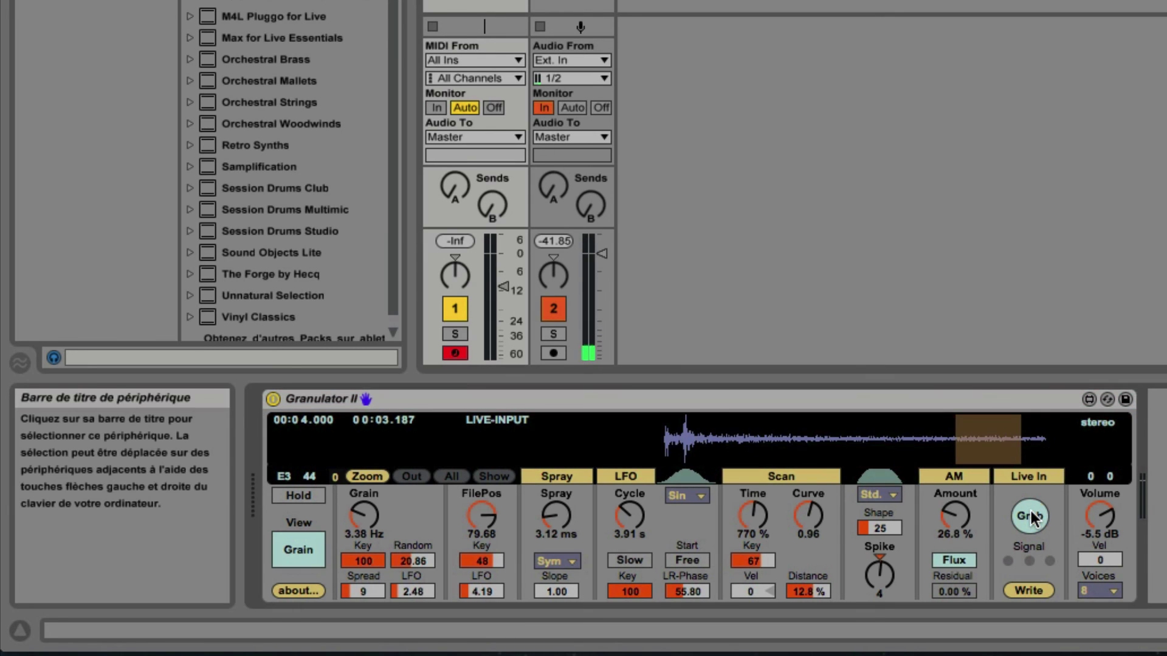
pyautogui.click(1028, 520)
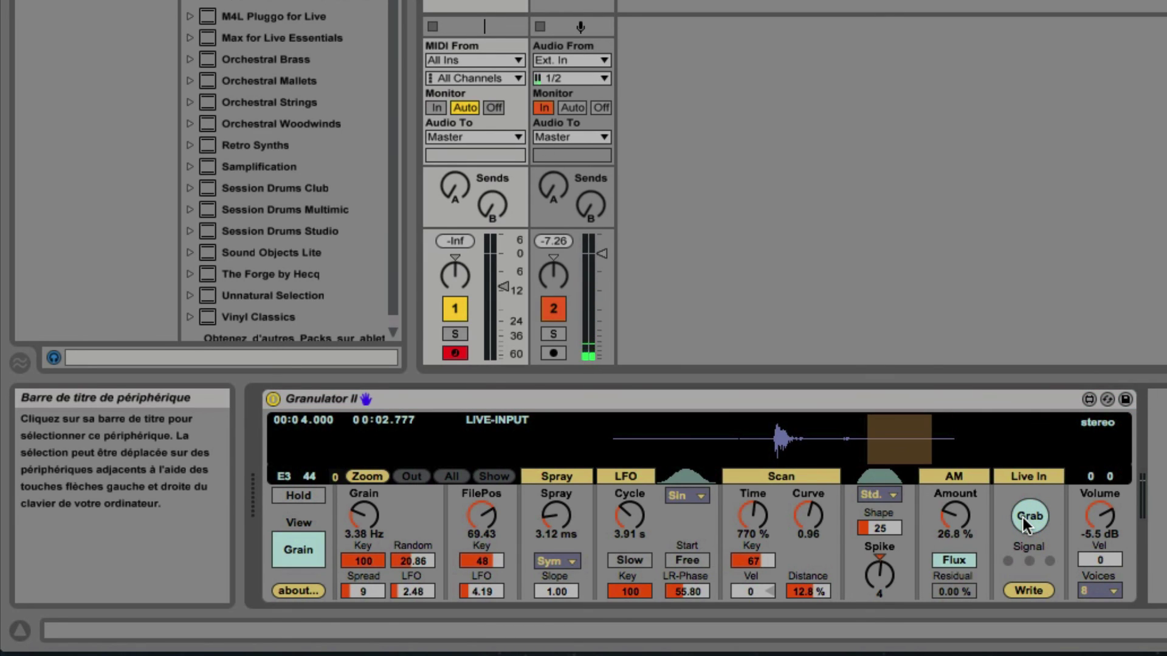
pyautogui.click(1027, 518)
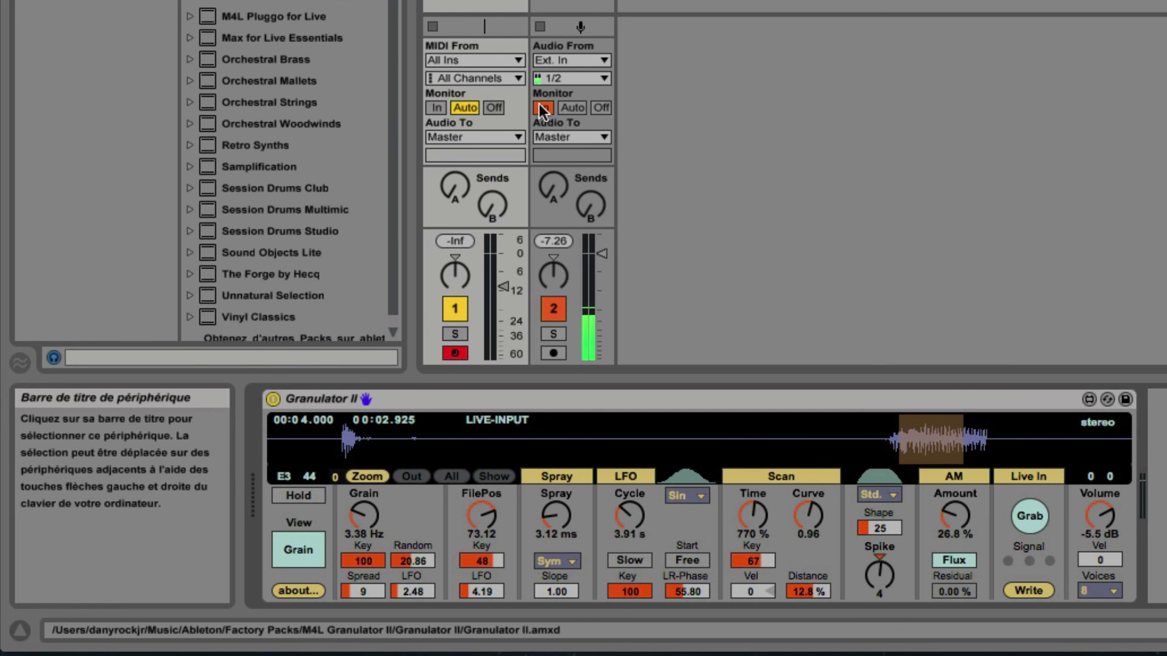
# Step: Set the audio track's monitoring back to Auto and arm the Granulator II track to play the grabbed sound
pyautogui.click(457, 353)
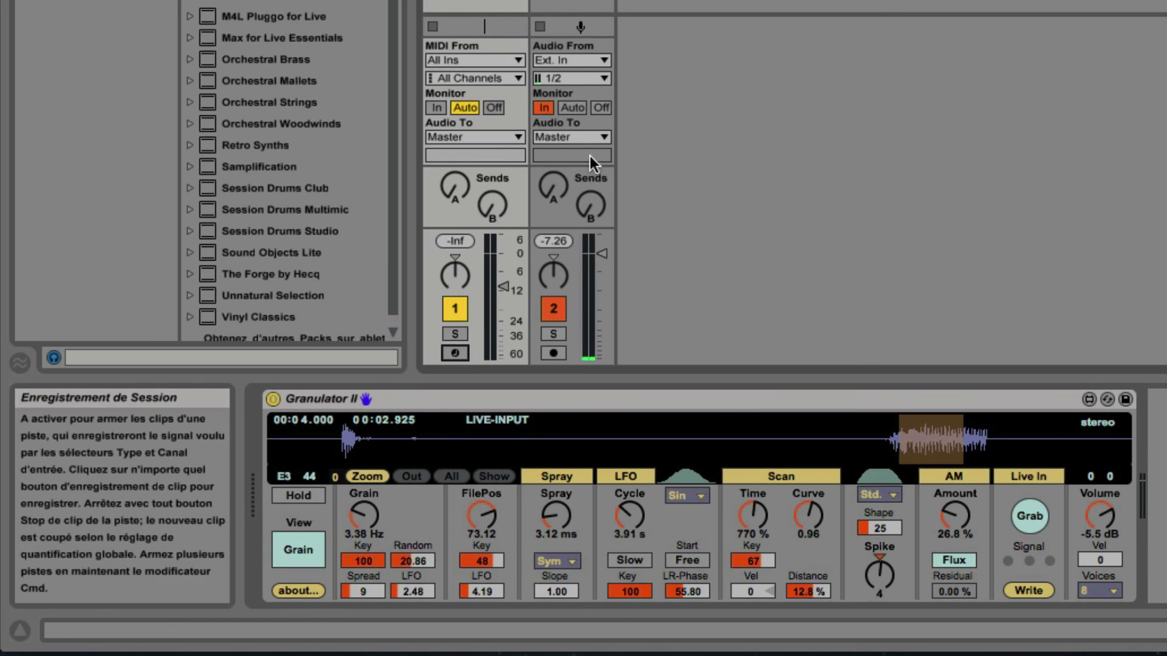
pyautogui.click(573, 108)
pyautogui.click(457, 353)
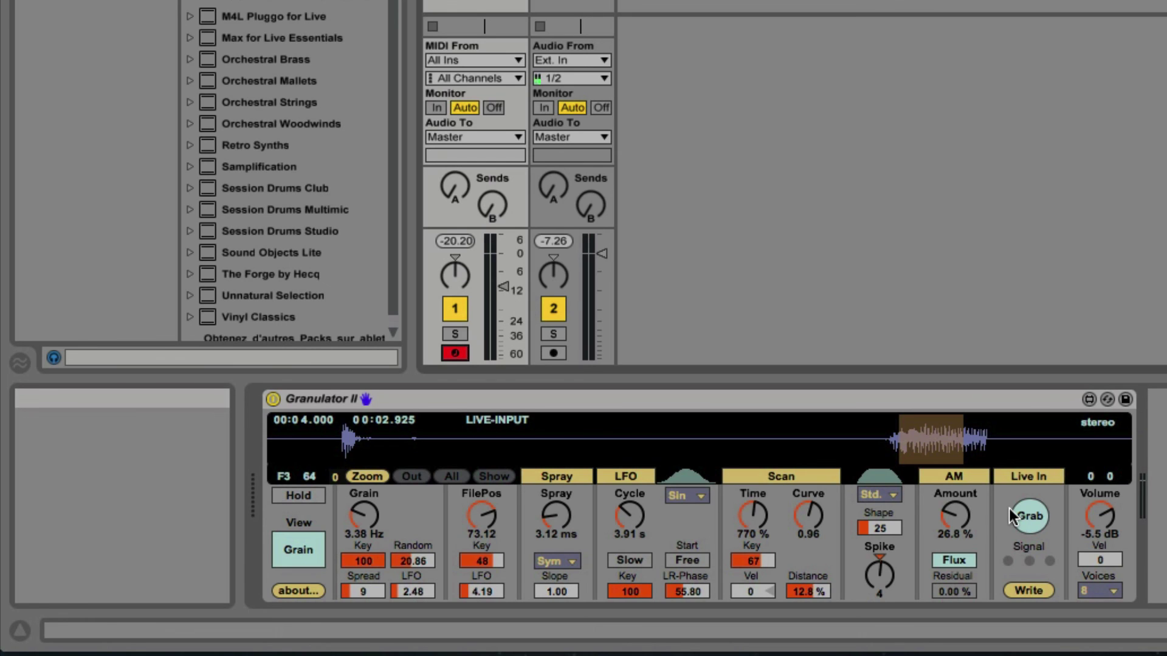
# Step: Select the Granulator II device and expand the Presets folder of the M4L Granulator II pack
pyautogui.click(1028, 591)
pyautogui.click(1037, 400)
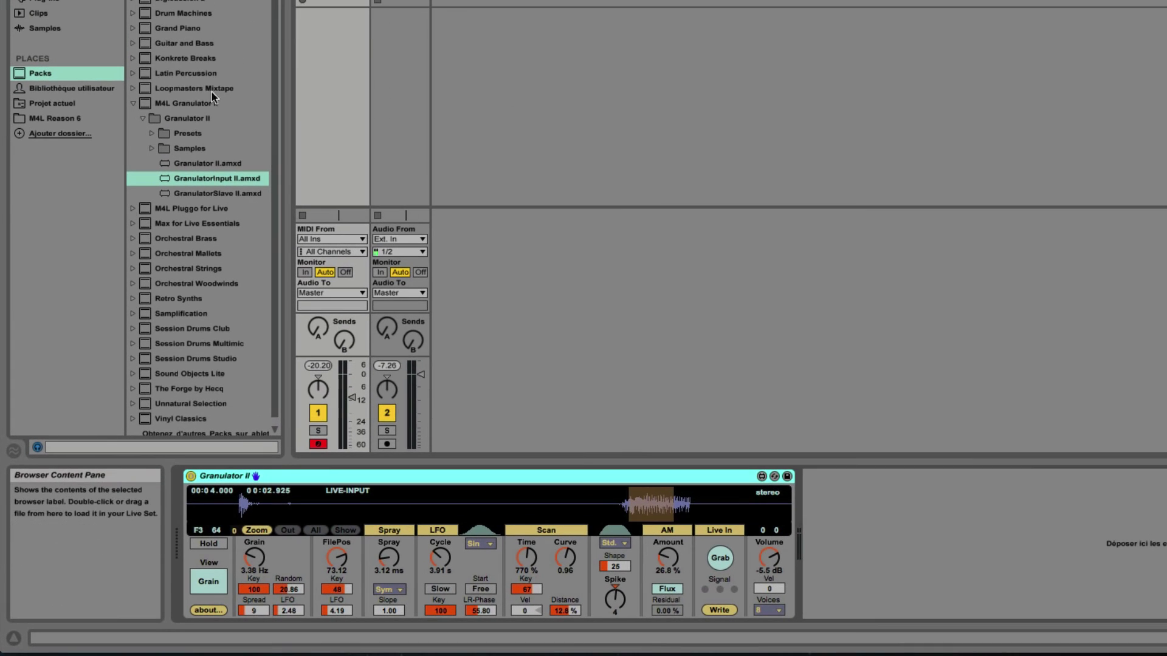
pyautogui.click(150, 135)
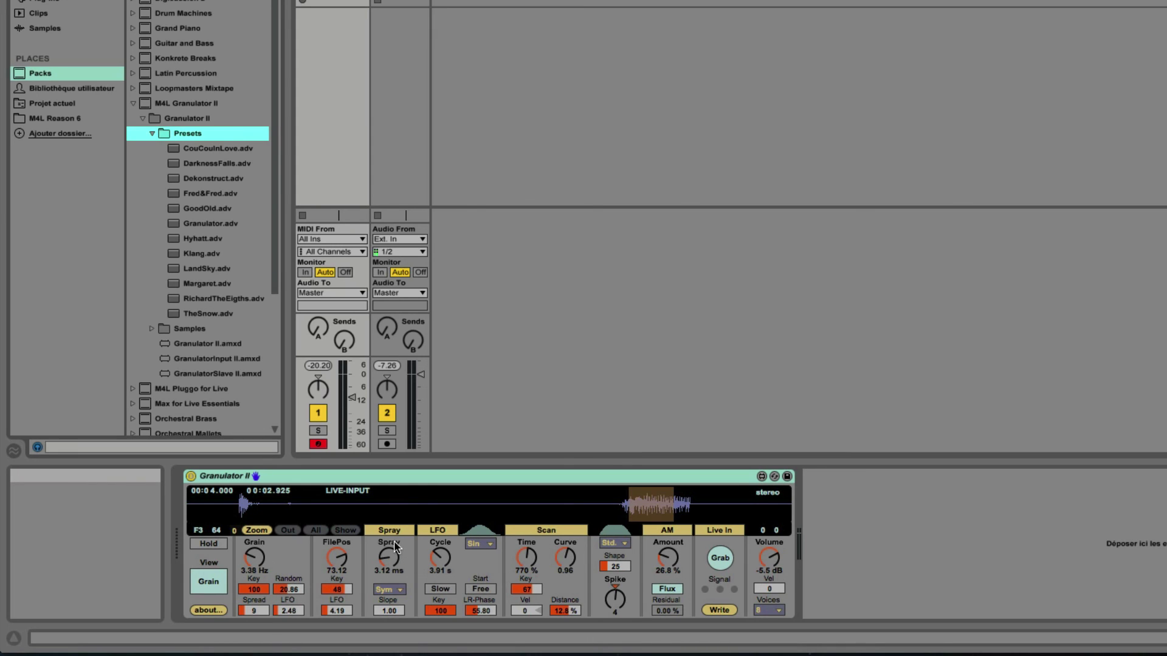
pyautogui.click(443, 480)
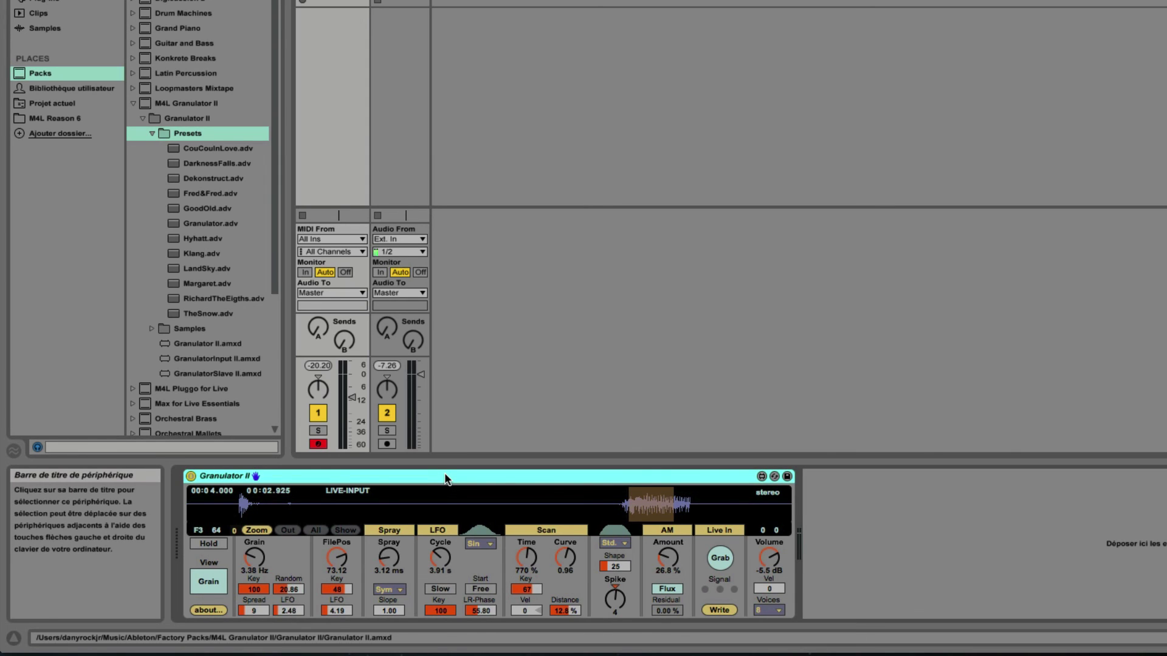